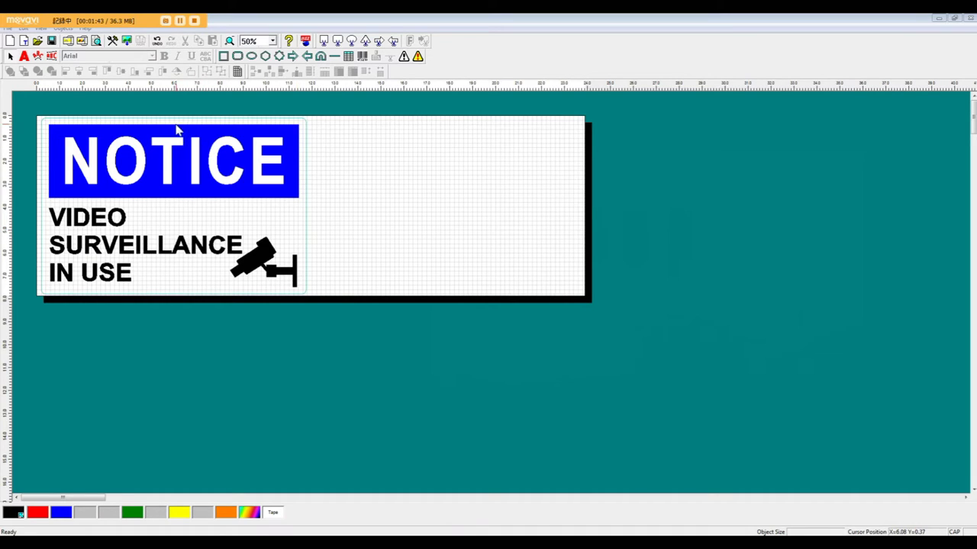
- Move the finished sample sign below the page and draw a rectangle about 10.54 by 2.94 inches near the page's upper-left corner
left_click_drag(176, 131, 175, 316)
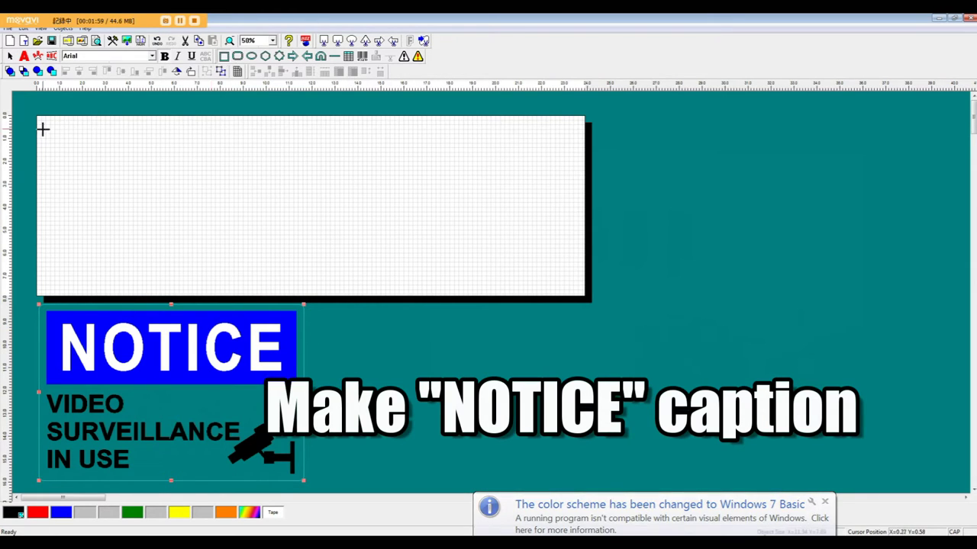
left_click_drag(45, 127, 287, 194)
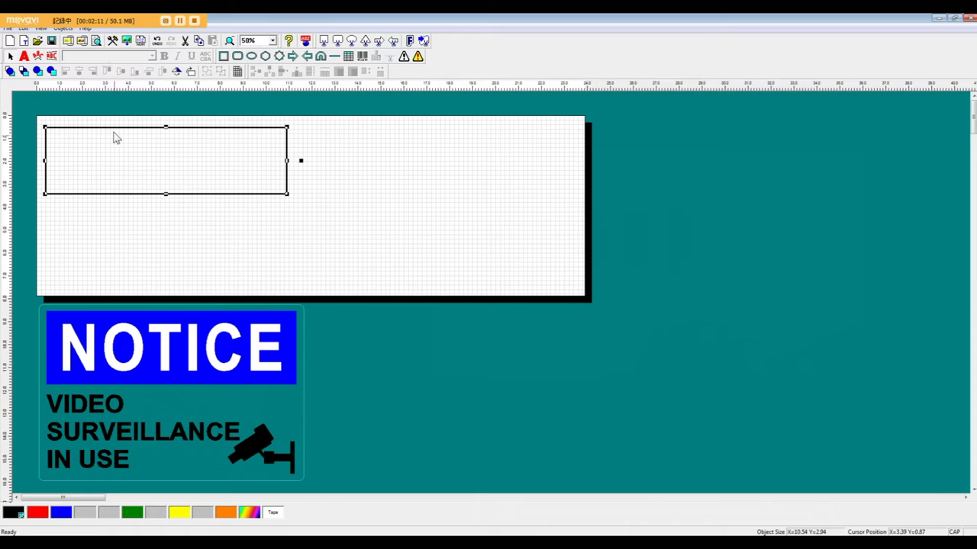
- Turn on Fill In for the rectangle and colour it blue
double_click(168, 158)
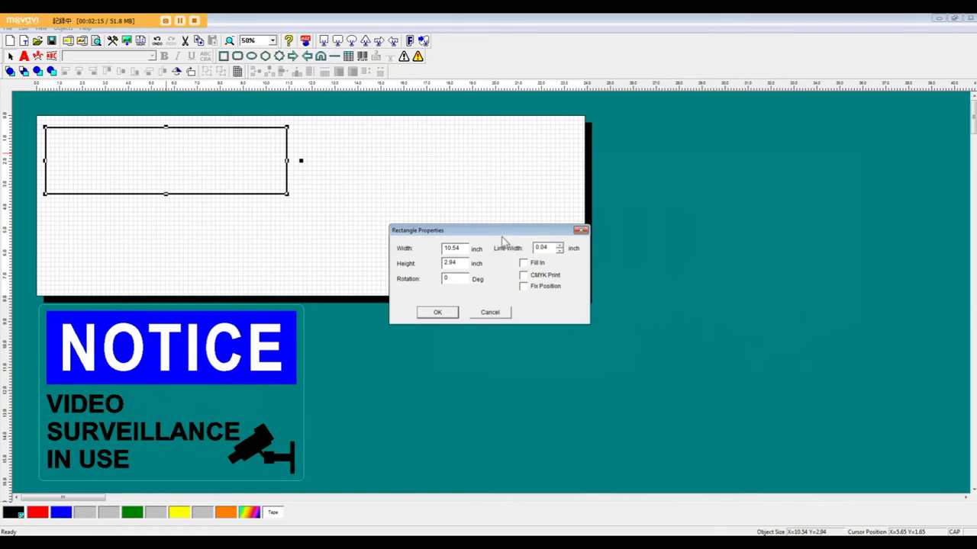
left_click_drag(500, 236, 486, 186)
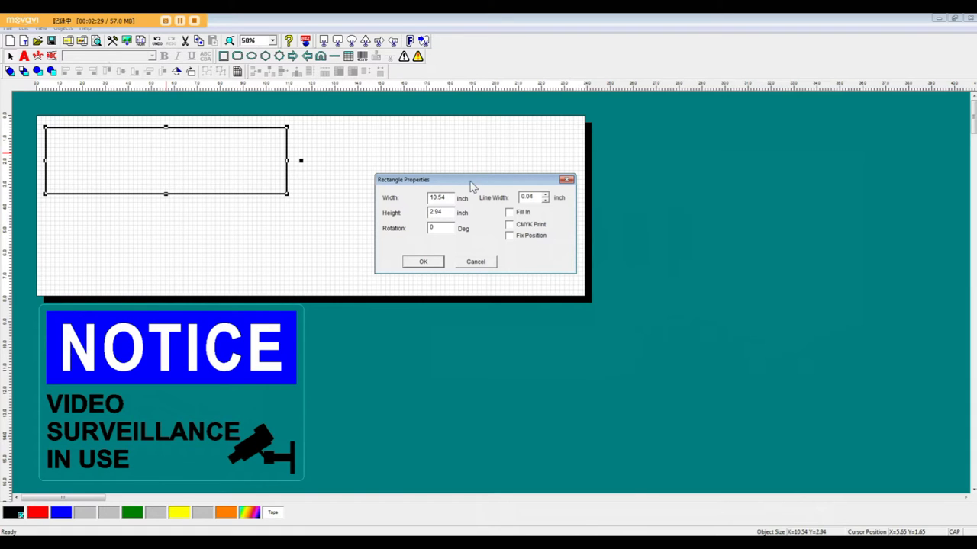
left_click_drag(470, 184, 458, 165)
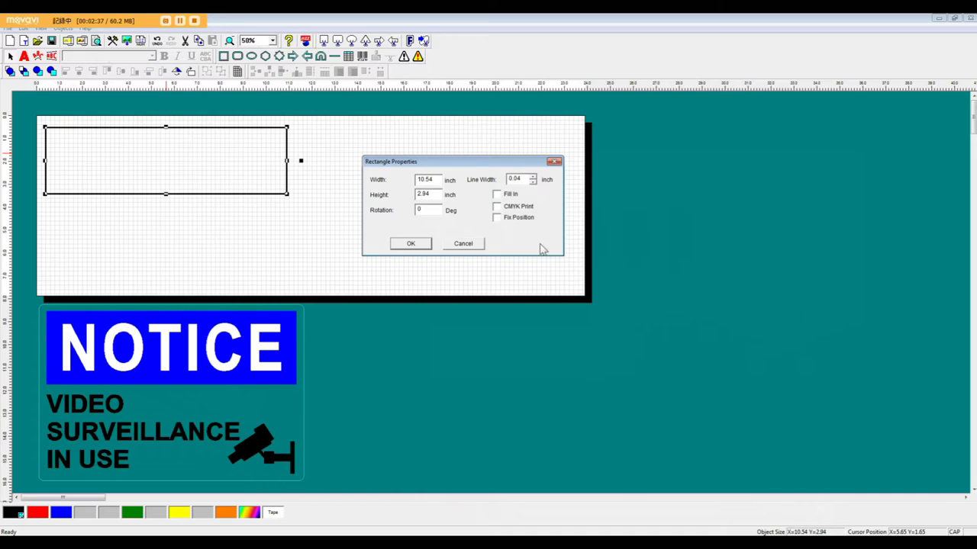
left_click(497, 196)
left_click(399, 244)
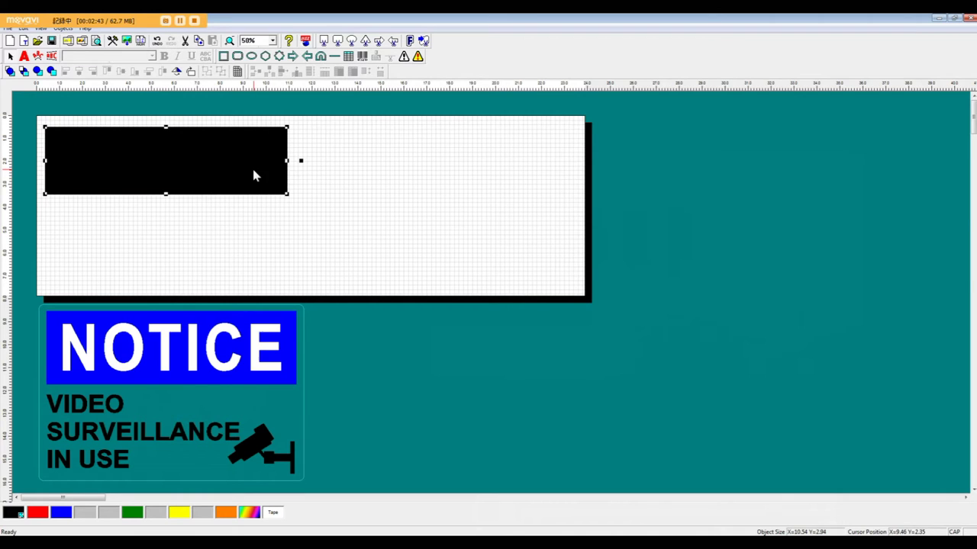
left_click(61, 515)
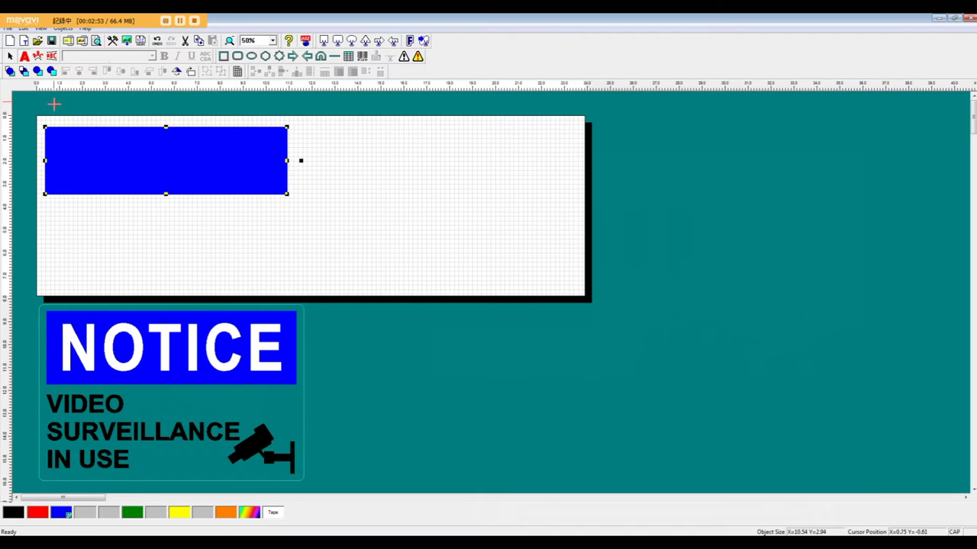
- Draw a text box about 9.75 by 2.56 inches over the blue rectangle and enter NOTICE as its text
left_click_drag(50, 131, 274, 190)
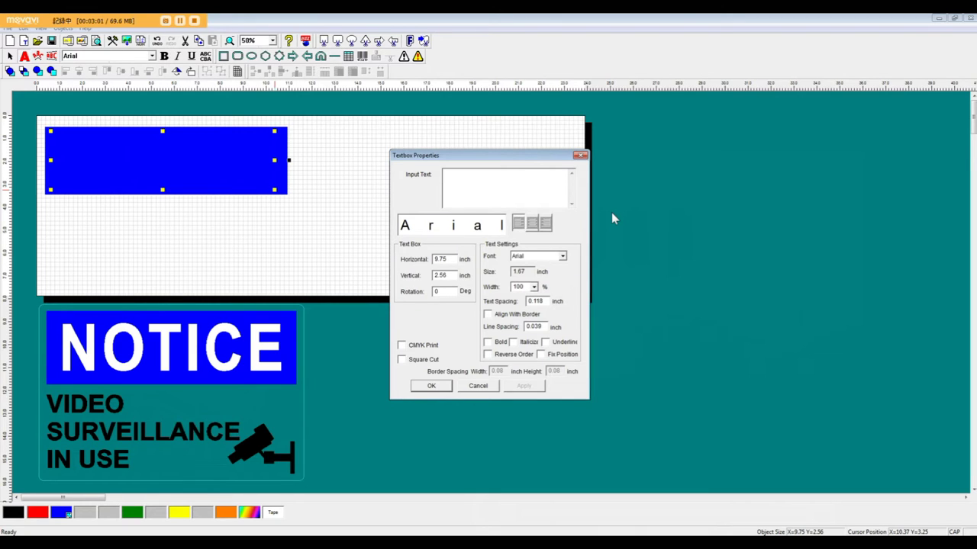
type("NOTICE")
- Browse the available fonts, choose Arial with Bold for the NOTICE text, and accept the text box settings
left_click(551, 258)
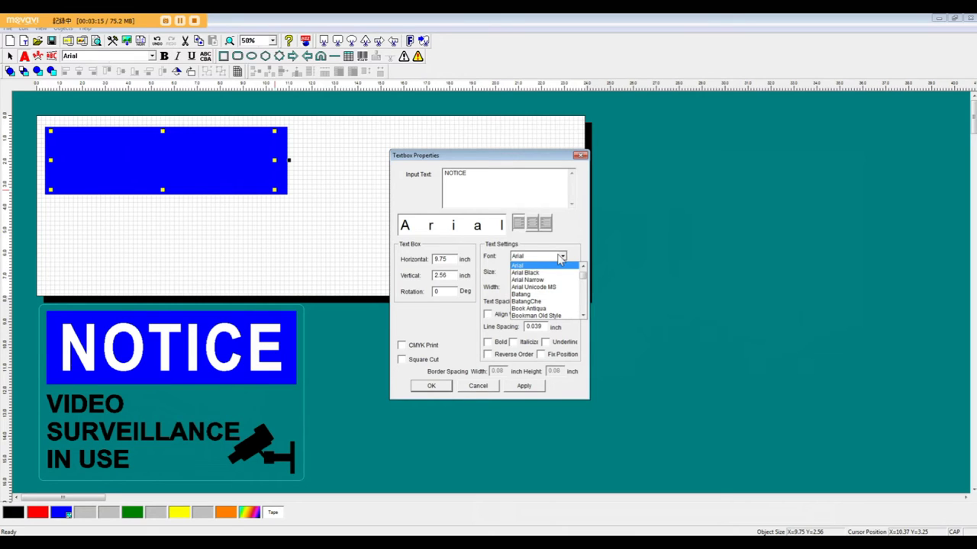
key("Down")
key("Down")
key("Down")
key("Down")
key("Down")
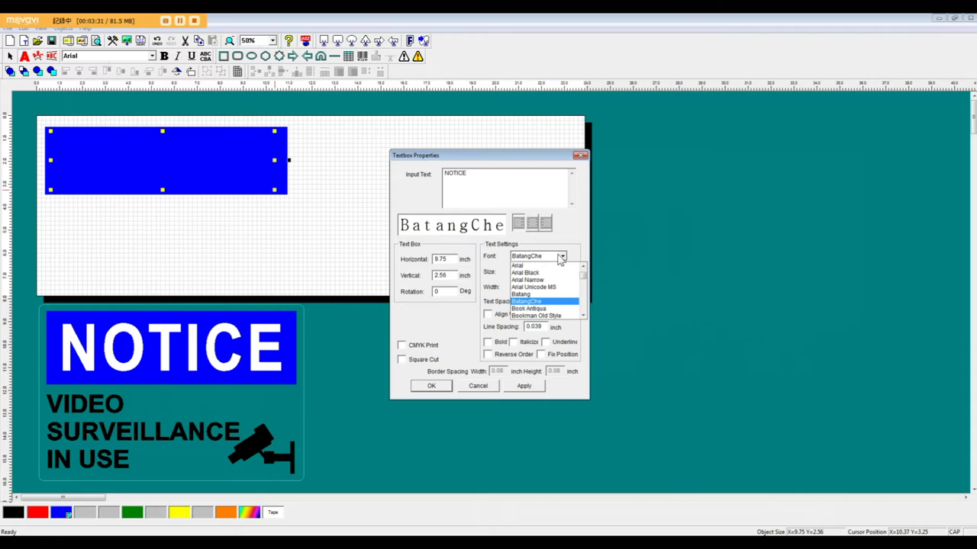
key("Down")
key("Down")
key("Down")
key("Down")
key("Down")
key("Down")
key("Down")
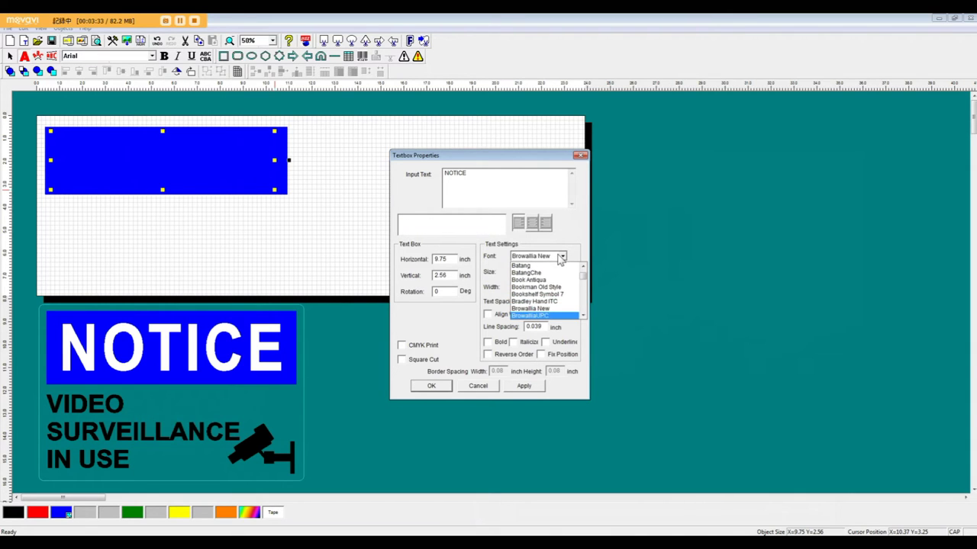
key("Up")
key("Home")
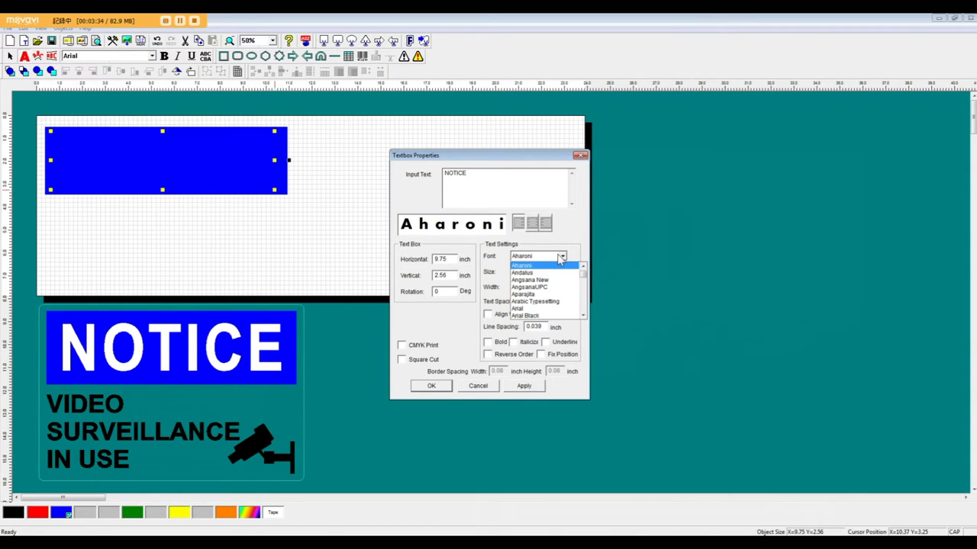
key("Down")
key("Down")
key("Down")
key("Down")
key("Down")
key("Down")
key("Down")
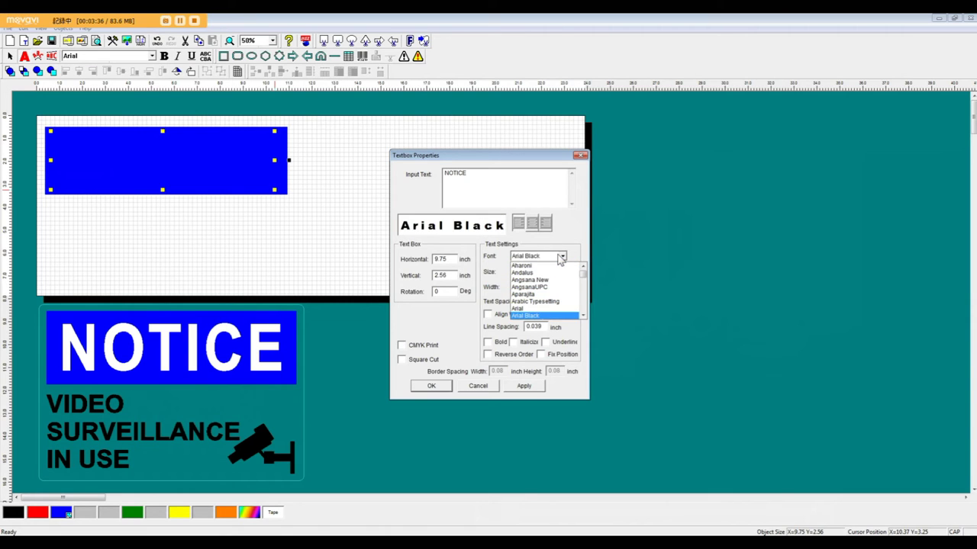
key("Up")
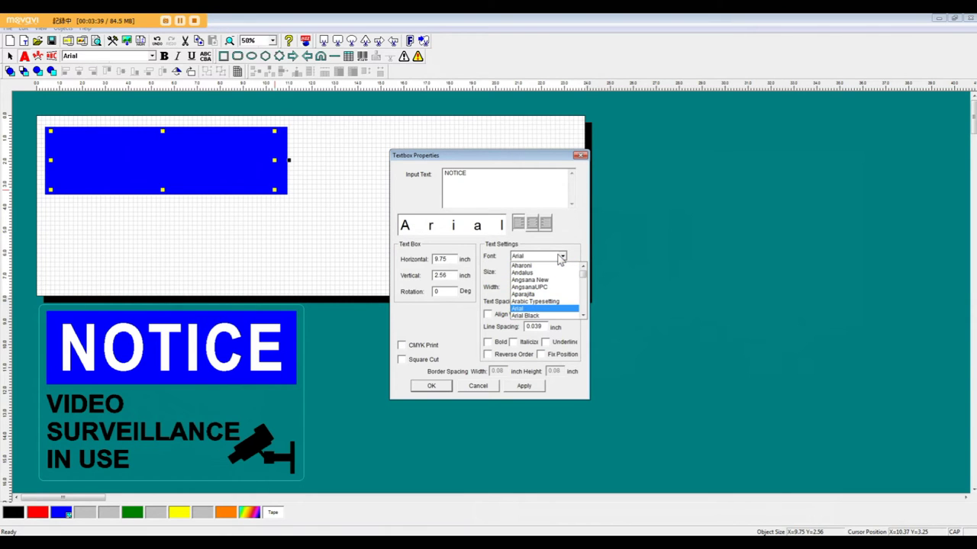
left_click(541, 308)
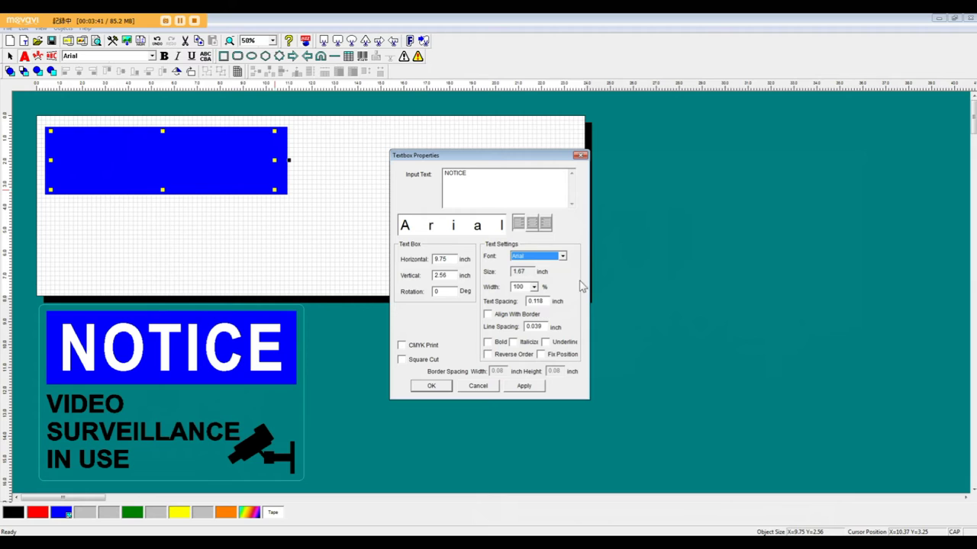
left_click(488, 344)
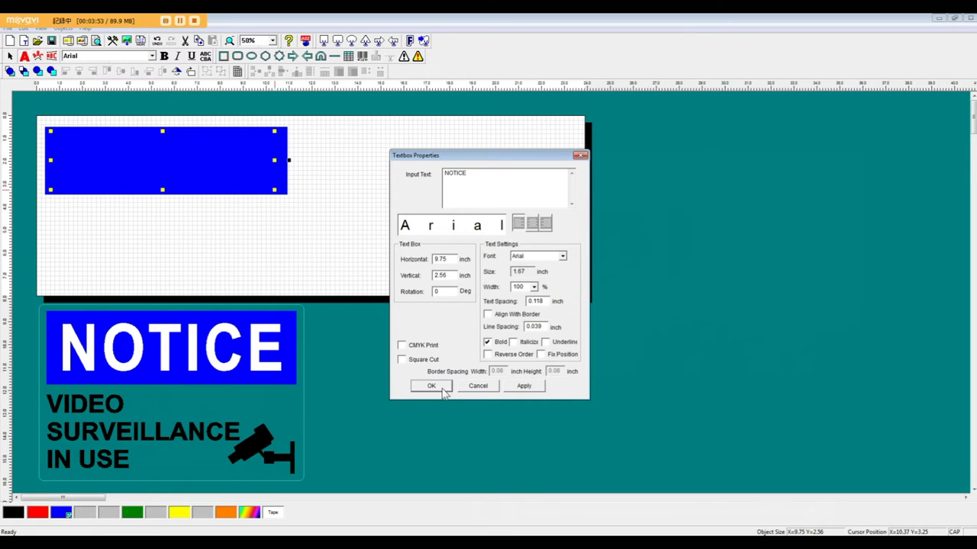
left_click(432, 386)
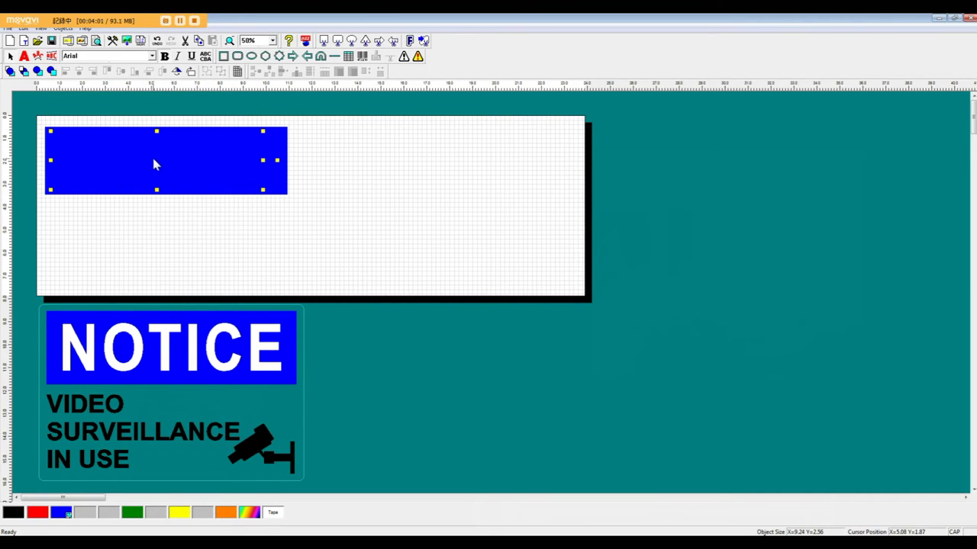
- Recolour the NOTICE text on the blue rectangle with the transparent Tape colour
left_click_drag(155, 164, 155, 219)
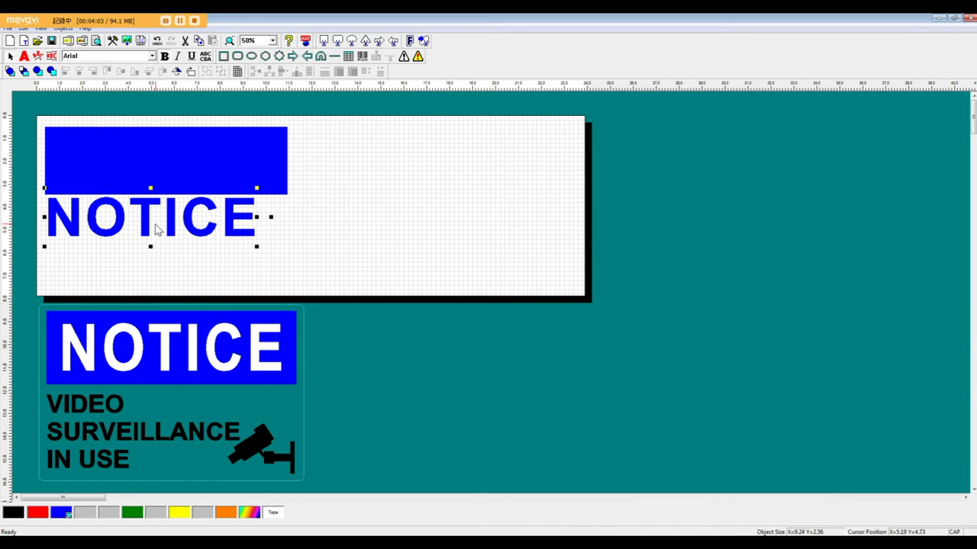
key("ctrl+z")
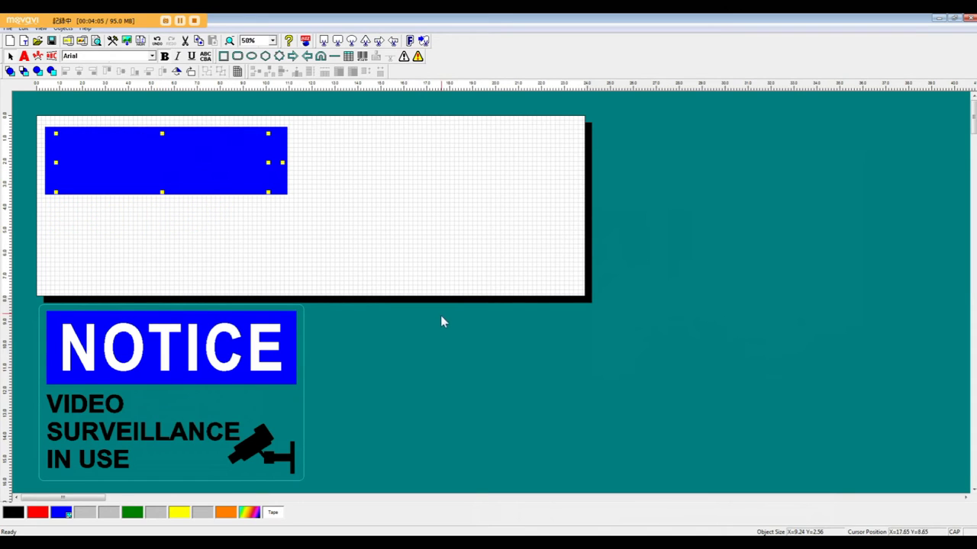
left_click(274, 514)
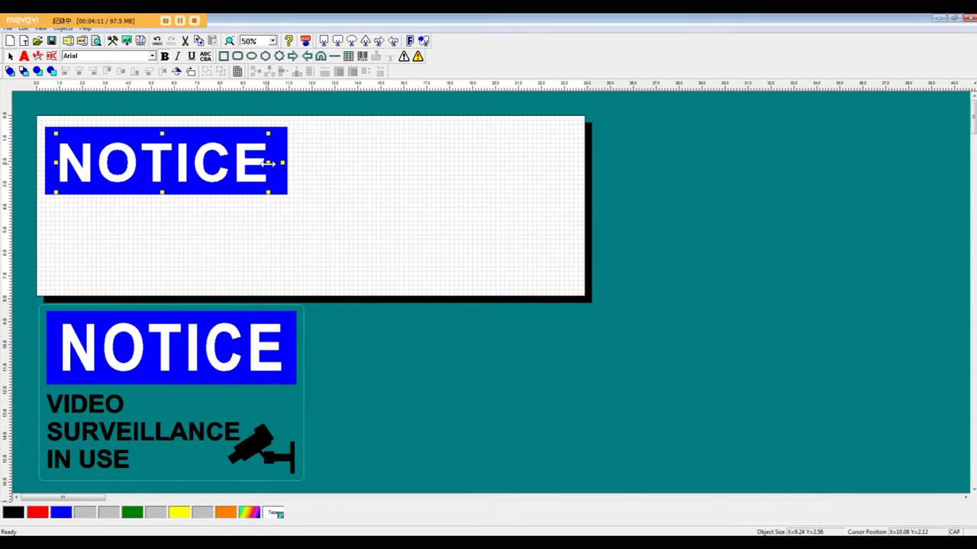
- Enlarge the NOTICE text box to about 9.71 by 2.98 inches and position it over the blue rectangle
left_click_drag(269, 163, 279, 164)
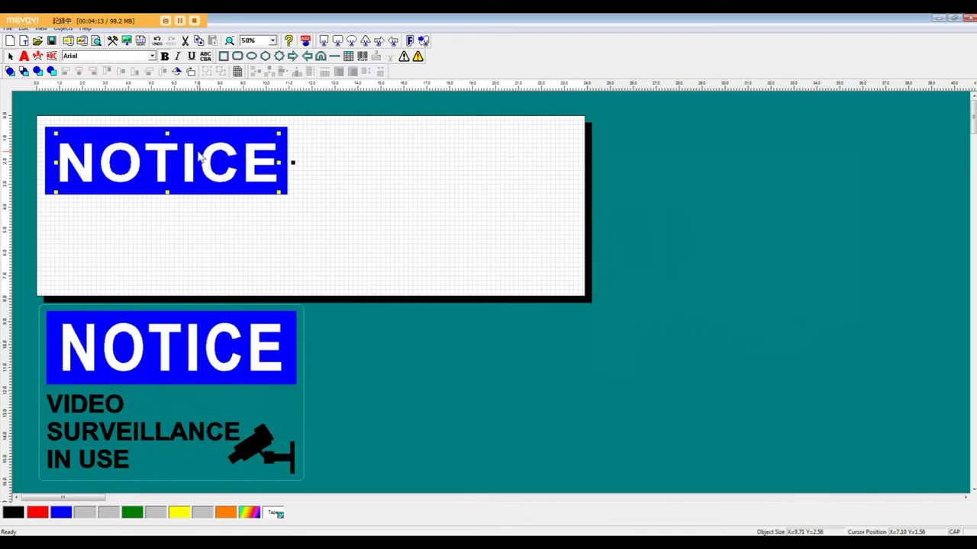
left_click_drag(167, 133, 168, 123)
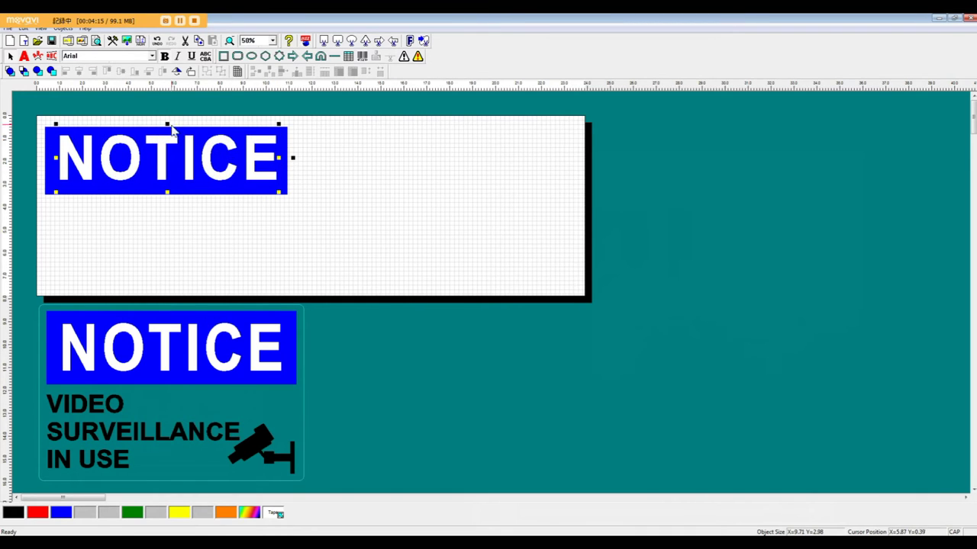
left_click_drag(183, 162, 184, 165)
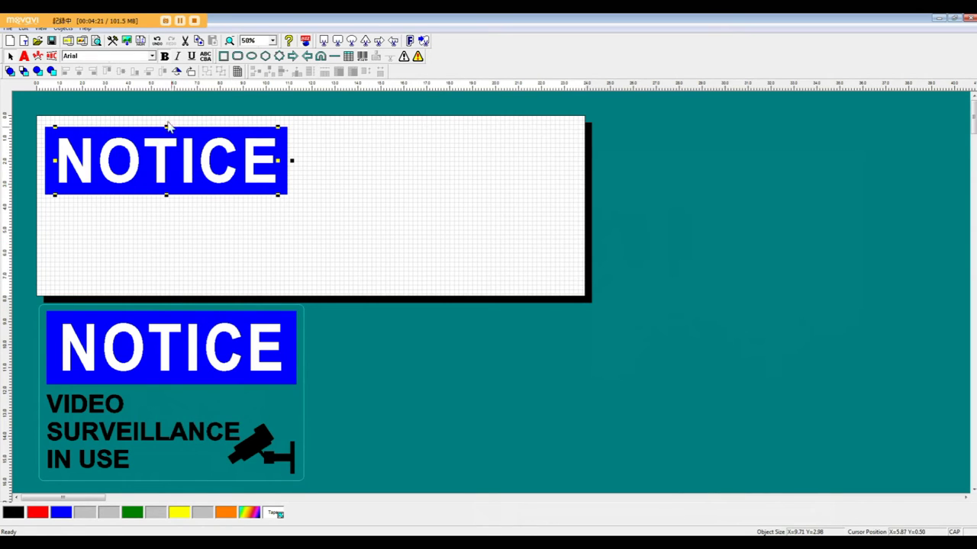
left_click(131, 112)
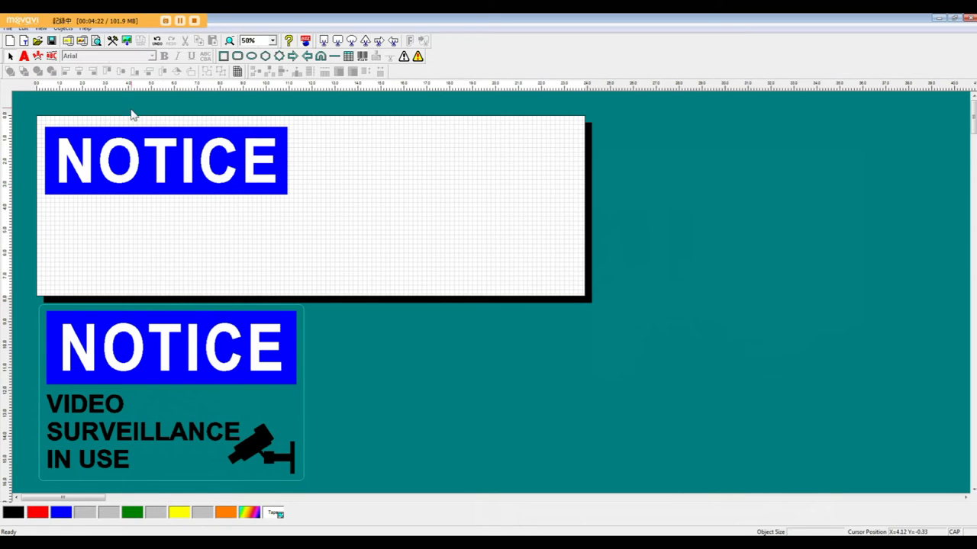
- Shift the NOTICE text off-centre as a test, and centre it and the blue rectangle on each other horizontally and vertically
left_click(176, 197)
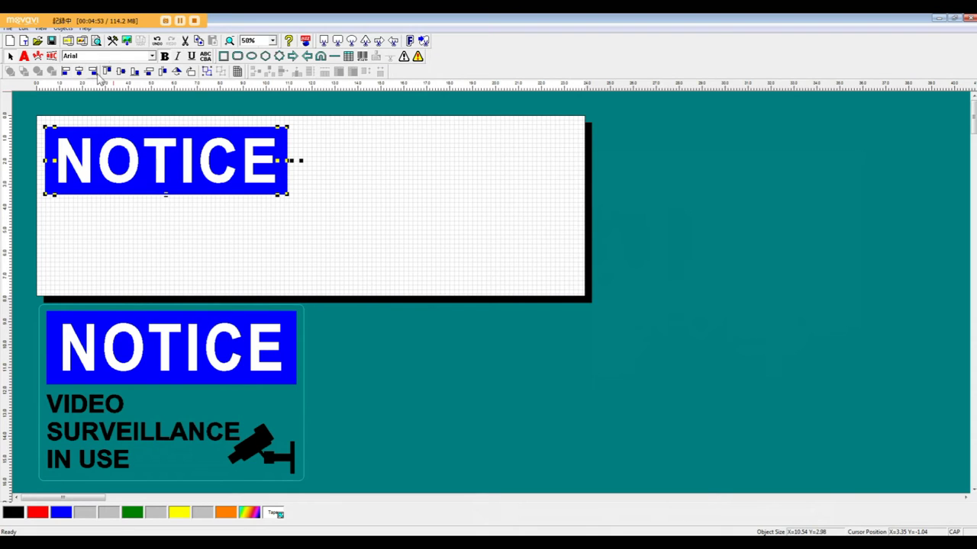
left_click(122, 72)
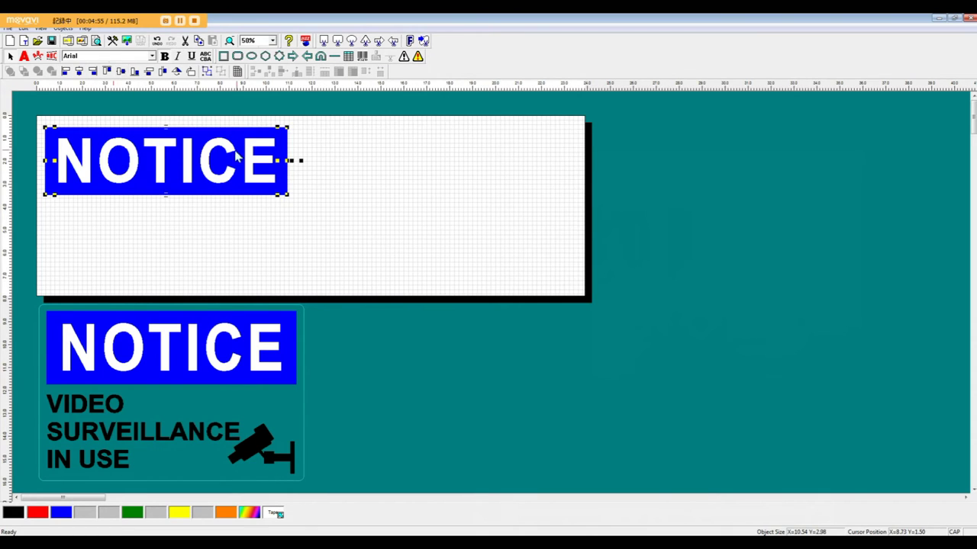
left_click(451, 197)
left_click(160, 159)
left_click_drag(160, 158, 212, 200)
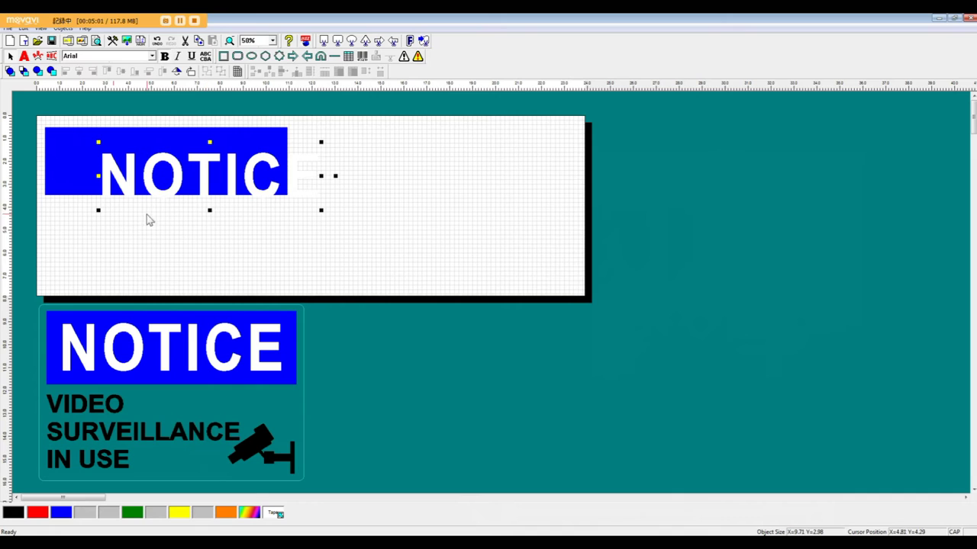
left_click_drag(146, 218, 3, 118)
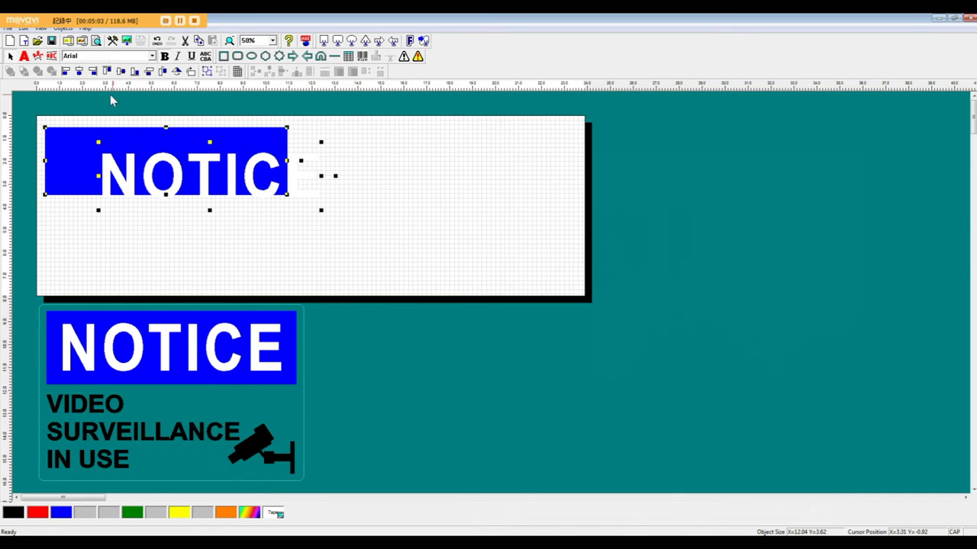
left_click(79, 72)
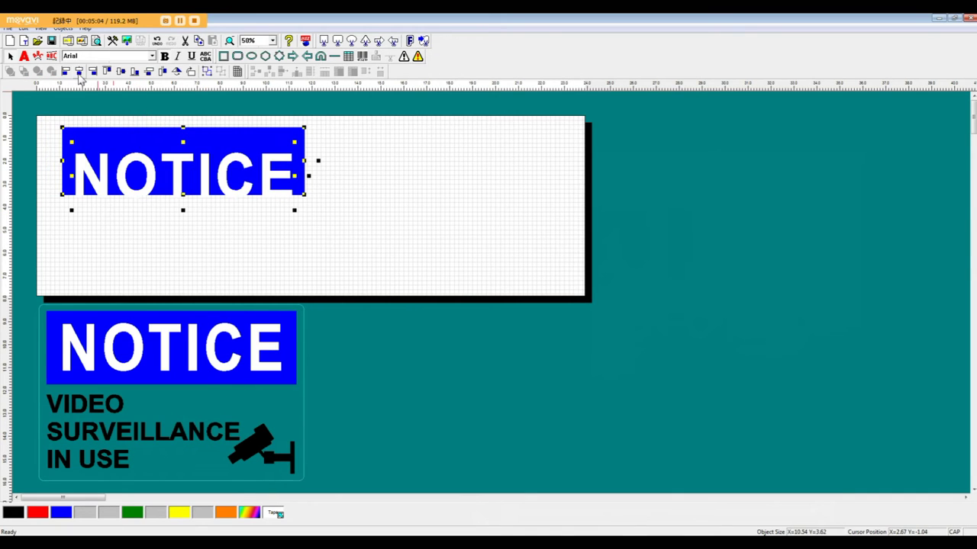
left_click(122, 72)
- Move the NOTICE text and blue rectangle together closer to the page's upper-left corner and group them
left_click_drag(200, 149, 185, 135)
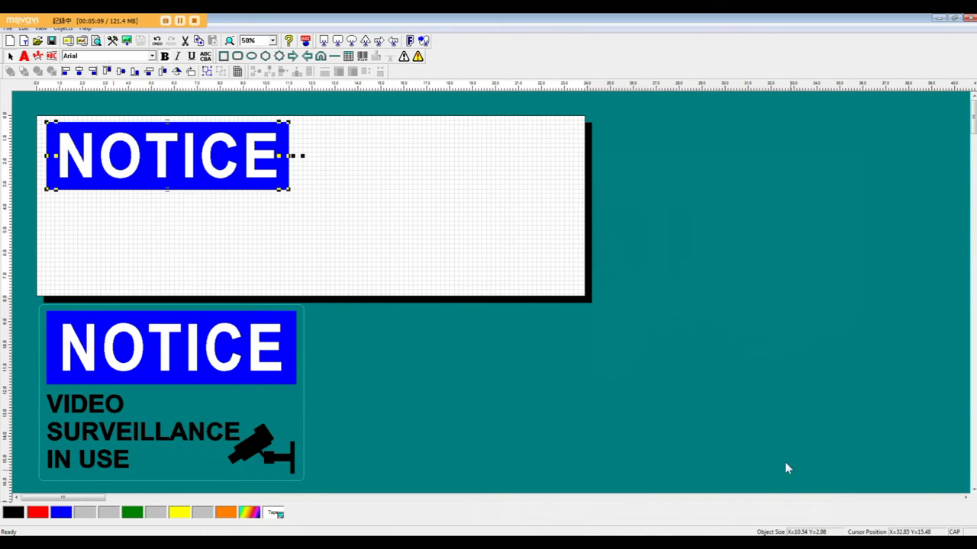
left_click(206, 71)
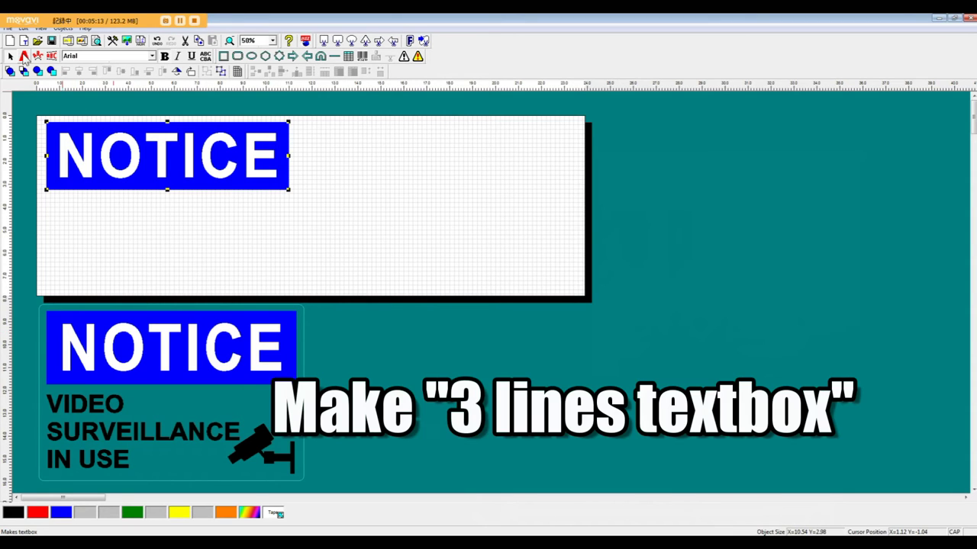
- Add a text box about 6.94 by 3.69 inches below the NOTICE caption with bold lines VIDEO, SURVEILLANCE and IN USE
left_click(24, 58)
left_click_drag(48, 200, 208, 285)
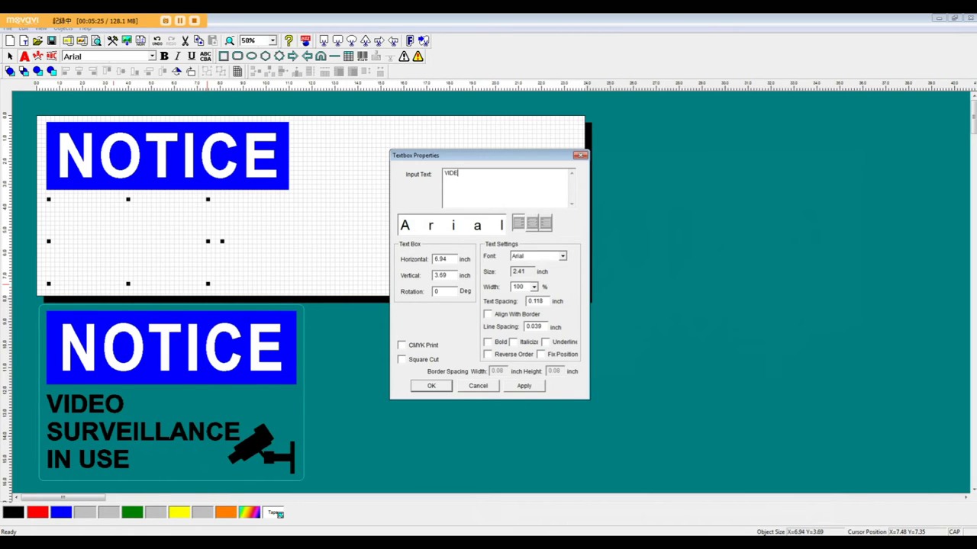
type("IDEO")
key("Return")
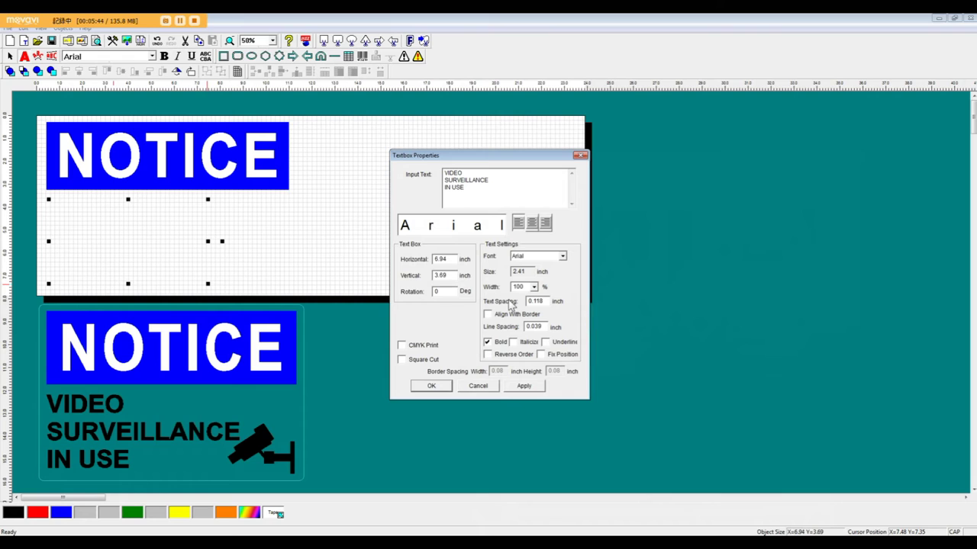
left_click_drag(484, 157, 468, 135)
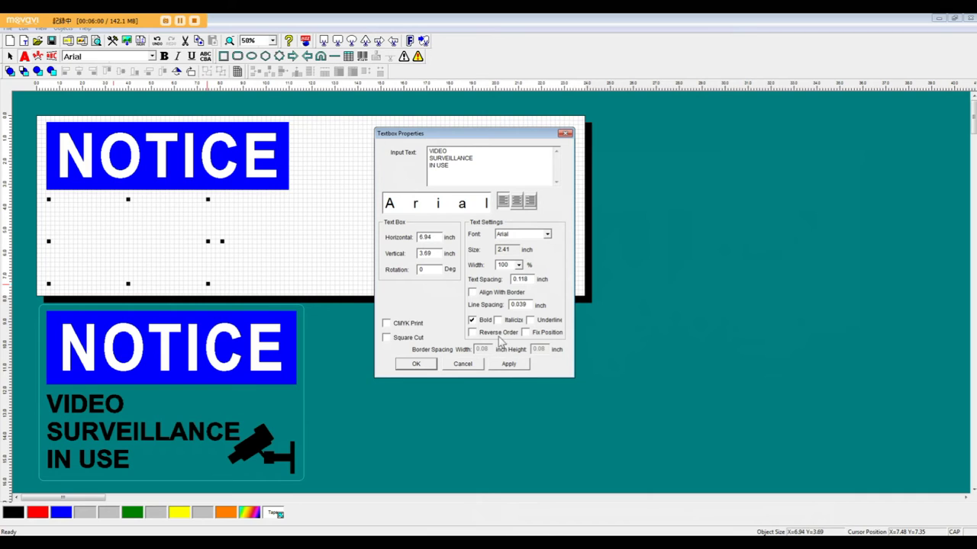
left_click(413, 364)
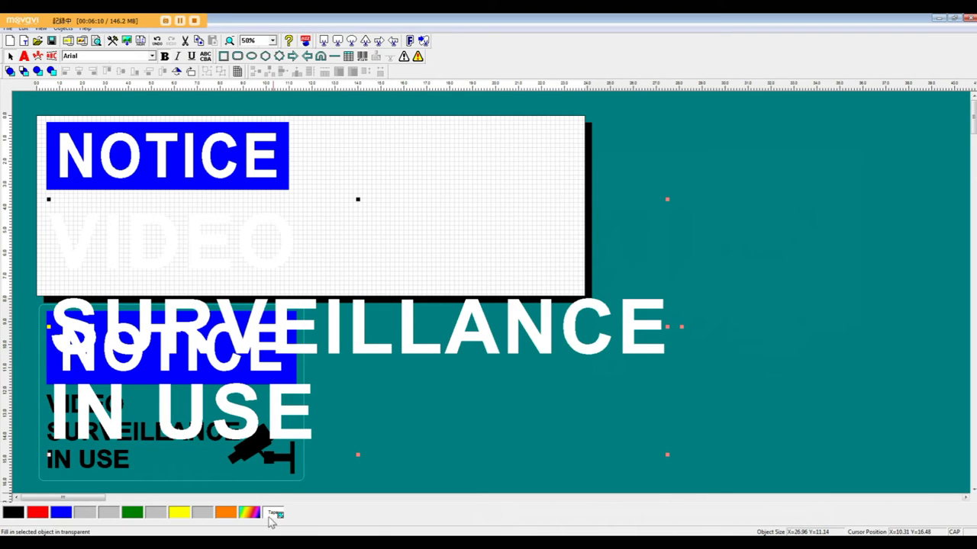
- Fill the three-line VIDEO SURVEILLANCE IN USE text black and scale it down proportionally to about 8.75 by 3.61 inches
left_click(13, 514)
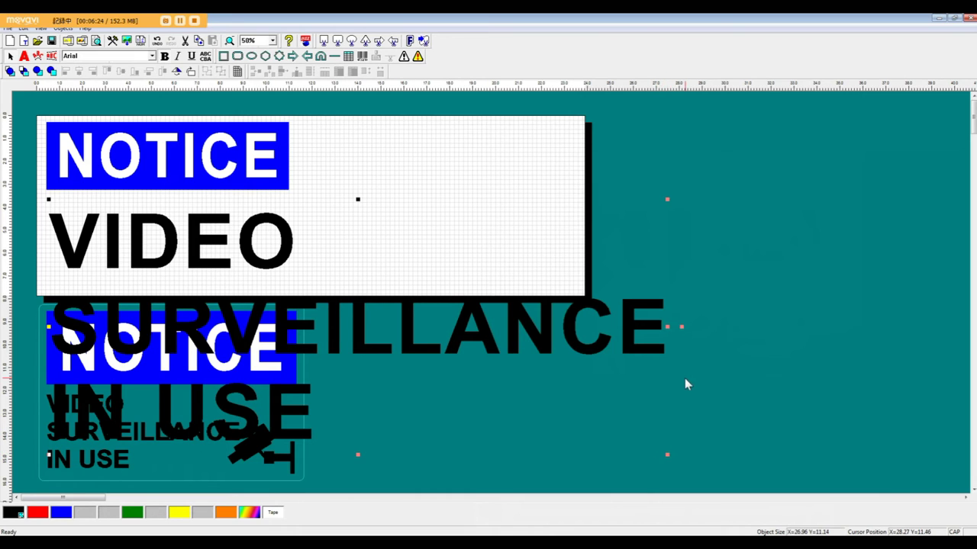
mouse_move(666, 455)
left_mouse_down()
mouse_move(656, 389)
mouse_move(610, 327)
mouse_move(539, 331)
mouse_move(617, 388)
mouse_move(678, 469)
left_mouse_up()
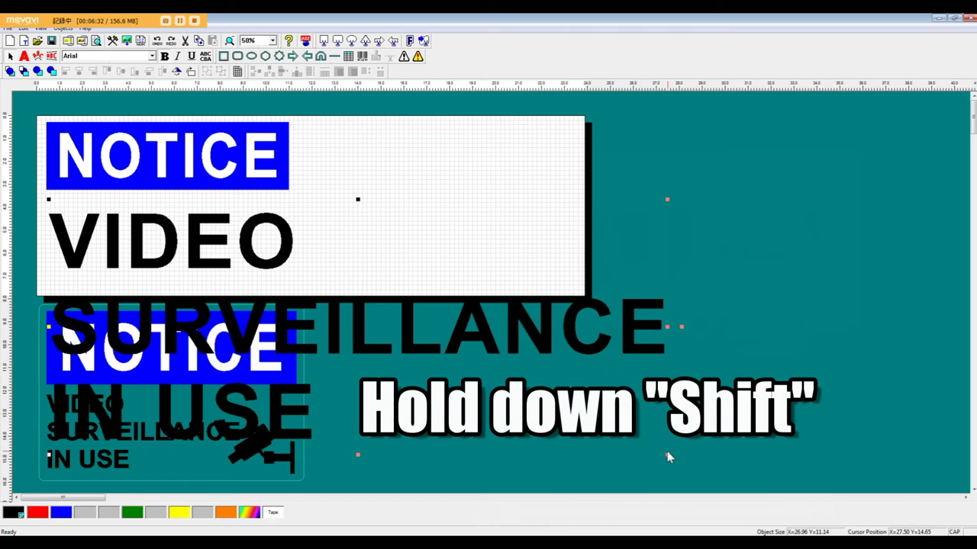
left_click_drag(666, 453, 250, 240)
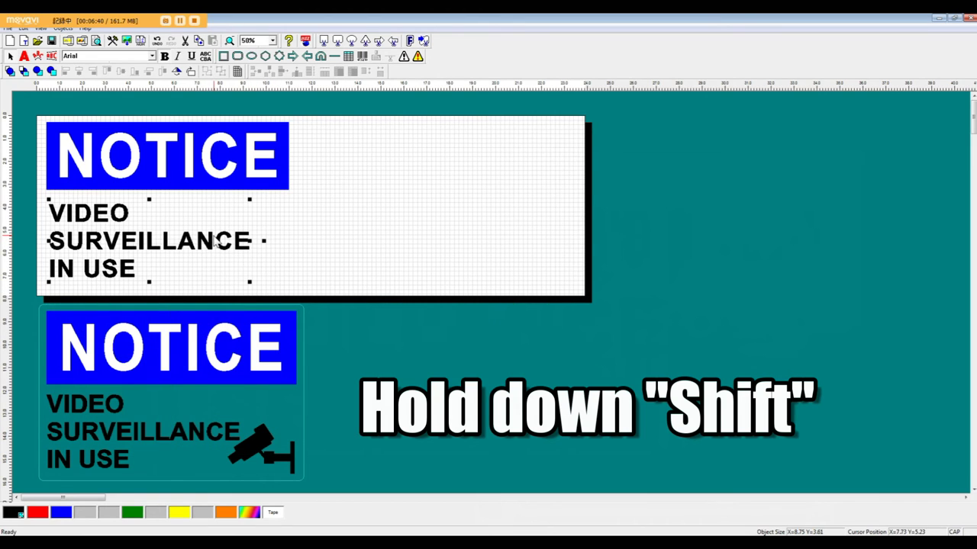
- Position the three-line text just below the NOTICE caption, near the caption's left edge
mouse_move(215, 243)
left_mouse_down()
mouse_move(200, 241)
mouse_move(214, 242)
mouse_move(211, 258)
left_mouse_up()
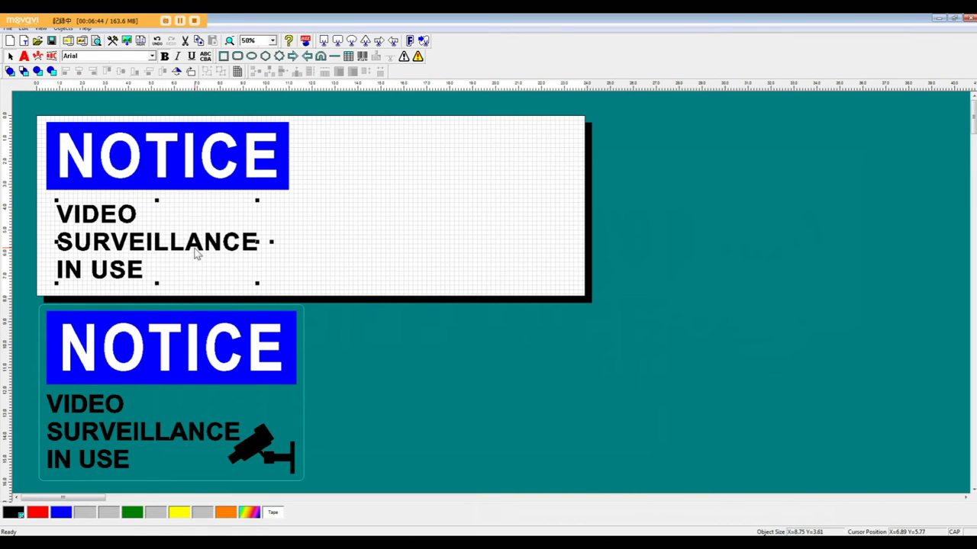
left_click_drag(97, 249, 94, 248)
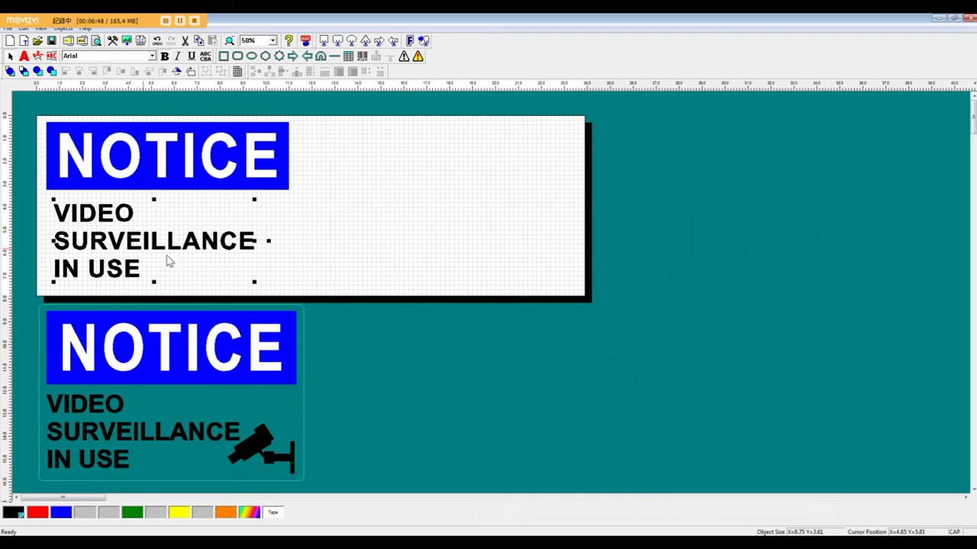
key("Left")
key("Left")
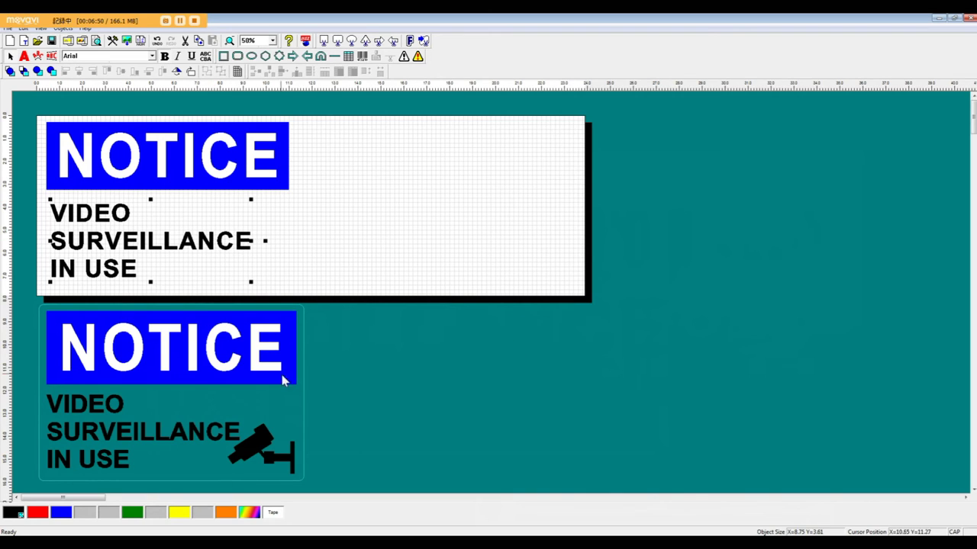
left_click(279, 277)
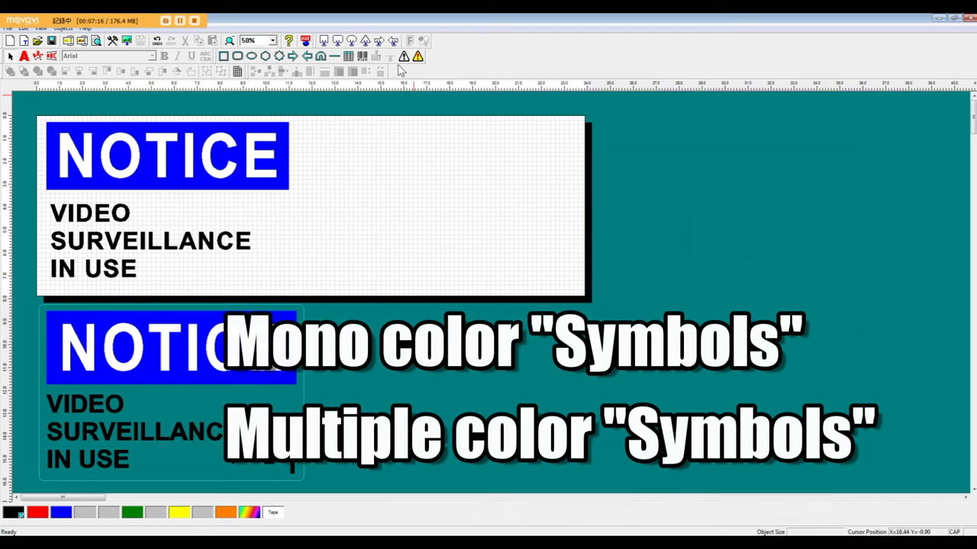
- Open the mono-color symbol library and look through its groups, including 01 Warnings ISO7010 and 15 Safety Instructions
left_click(404, 57)
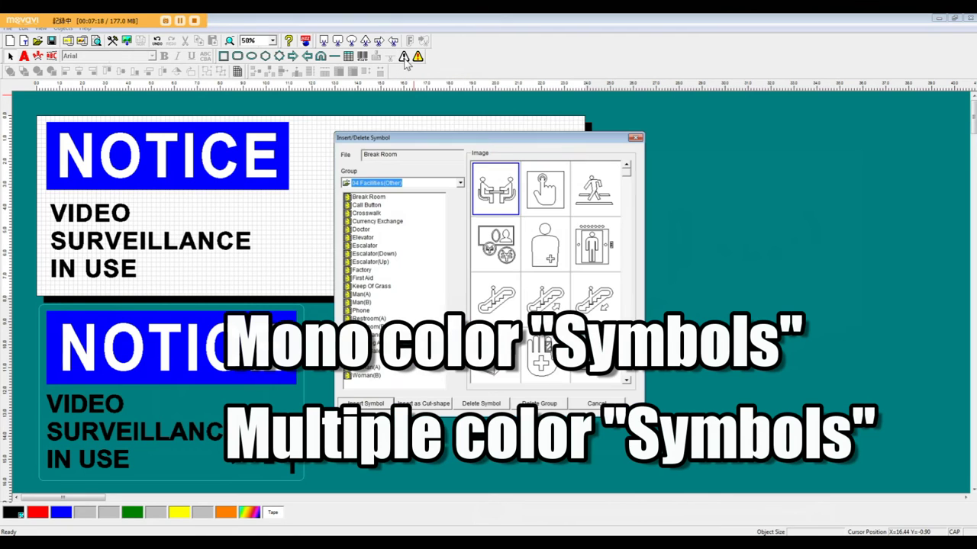
left_click(459, 183)
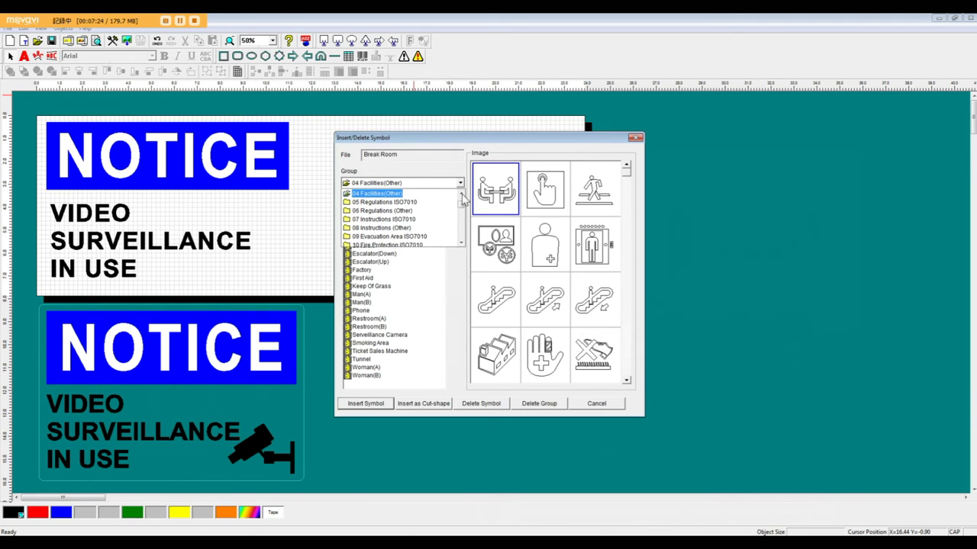
left_click(462, 199)
left_click(460, 183)
left_click(461, 196)
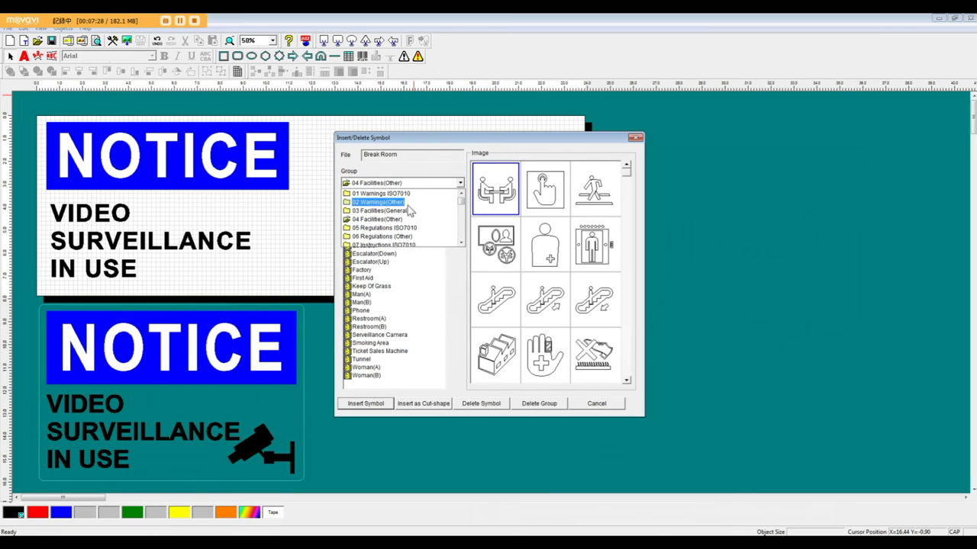
left_click(407, 194)
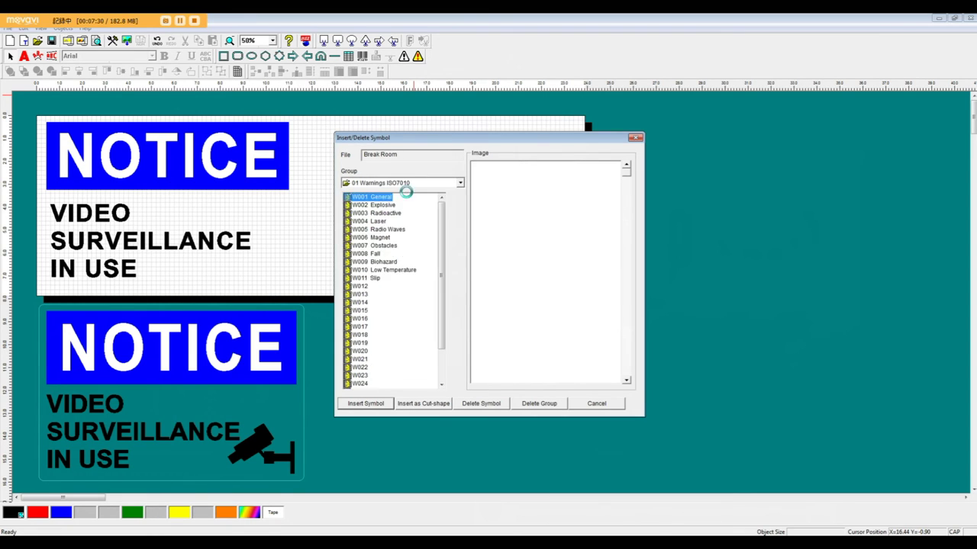
left_click(460, 183)
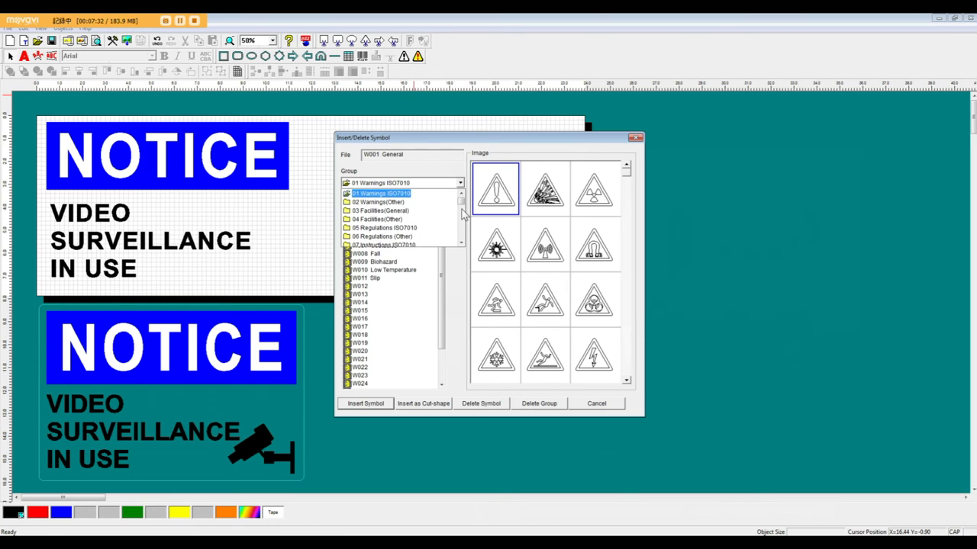
scroll(463, 214, "down", 3)
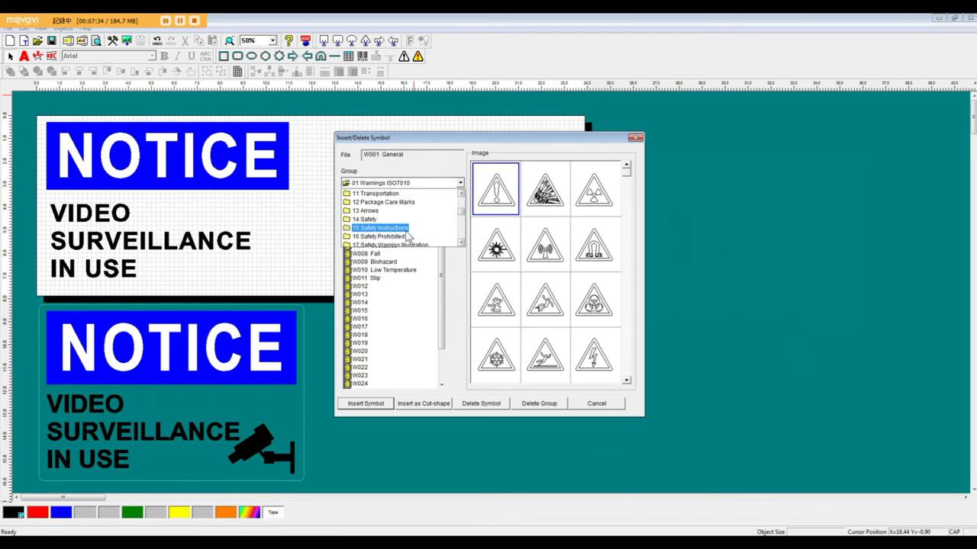
left_click(410, 227)
left_click(460, 184)
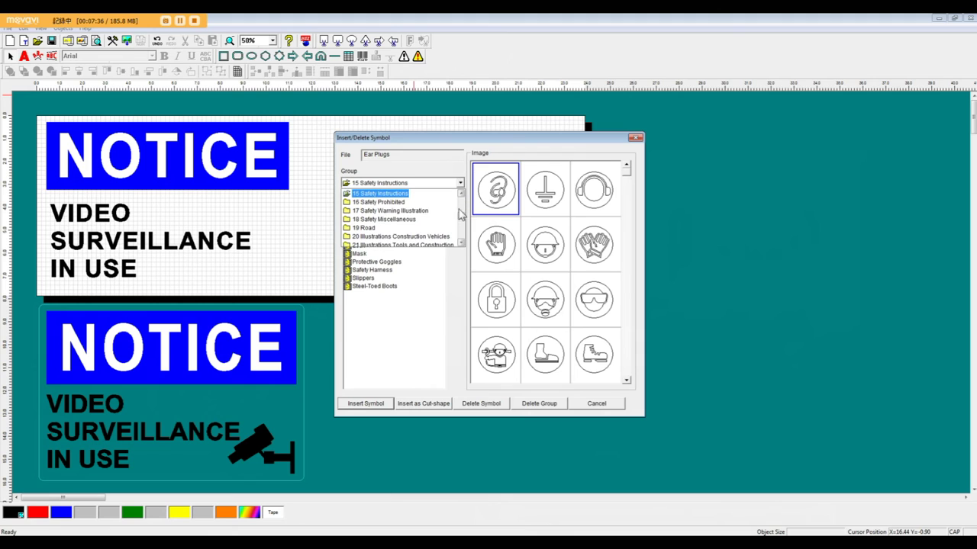
scroll(462, 206, "up", 3)
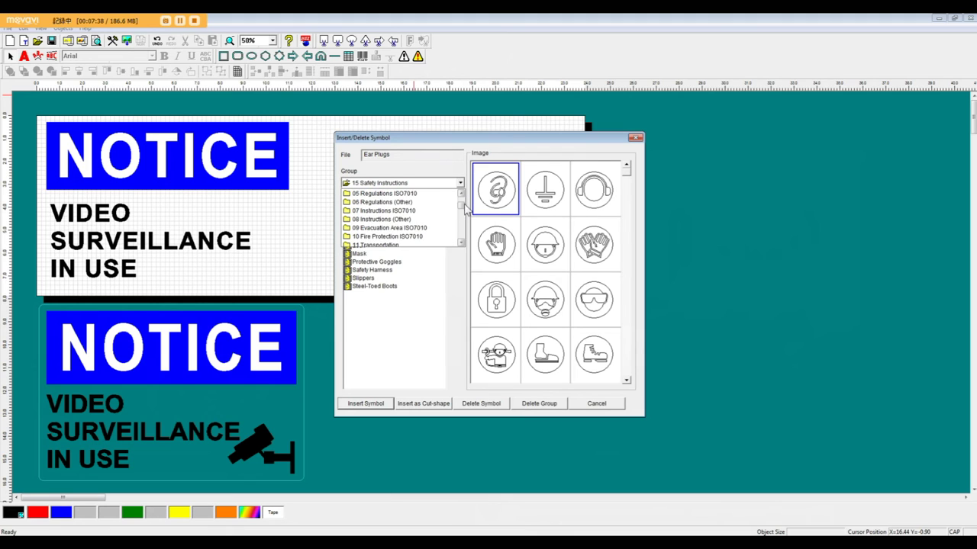
scroll(463, 206, "up", 2)
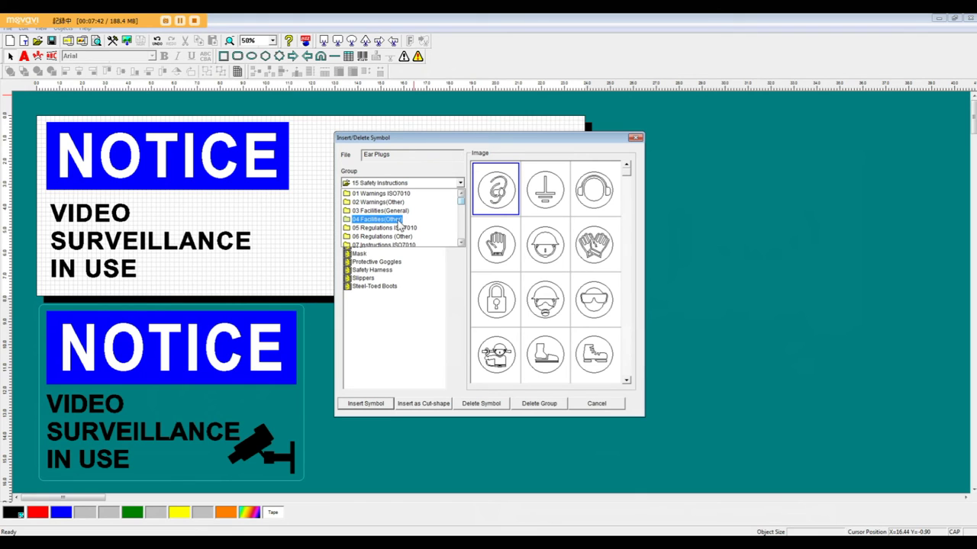
- Insert the Serveillance Camera symbol from the 04 Facilities(Other) group
left_click(399, 223)
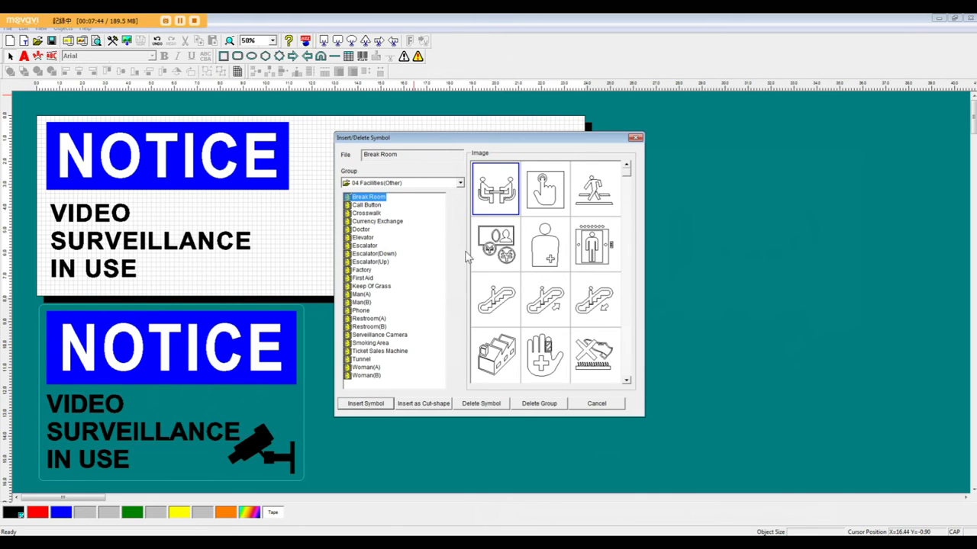
scroll(627, 378, "down", 3)
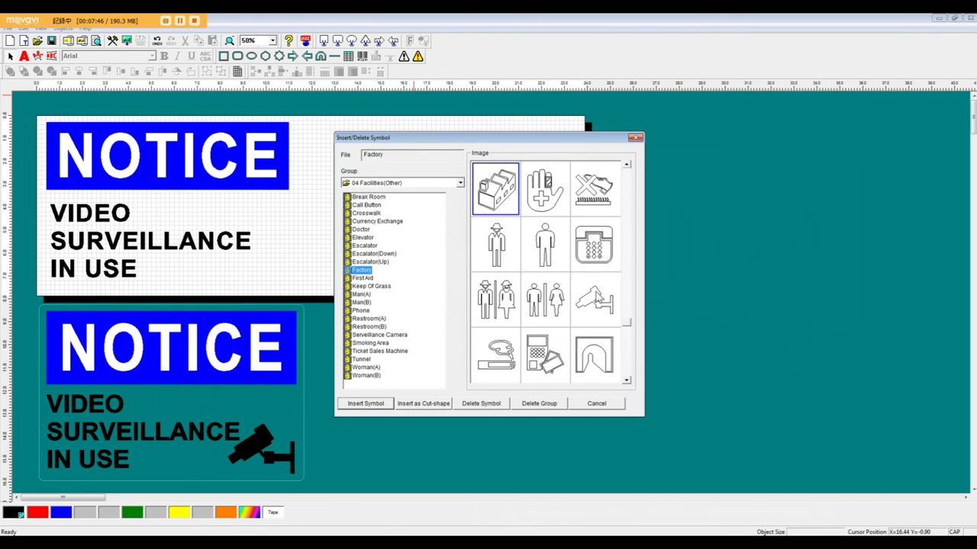
left_click(595, 297)
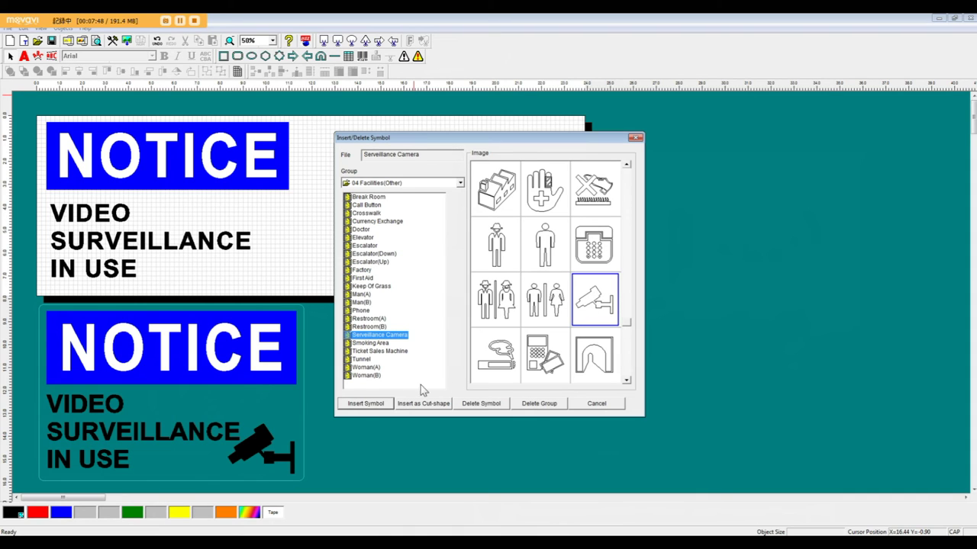
left_click(366, 404)
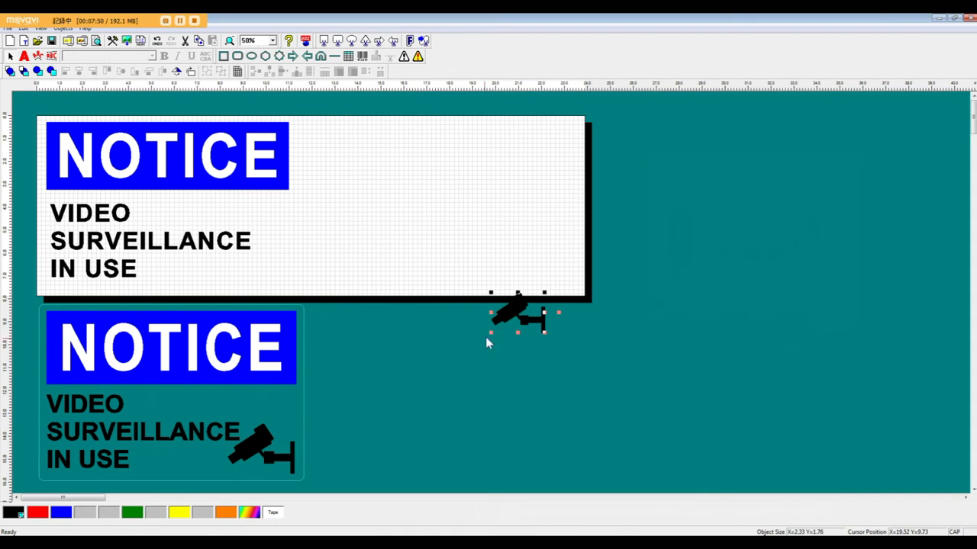
- Move the camera symbol beside the IN USE line under the caption's right end and enlarge it to about 2.85 by 2.14 inches
left_click_drag(512, 324, 284, 286)
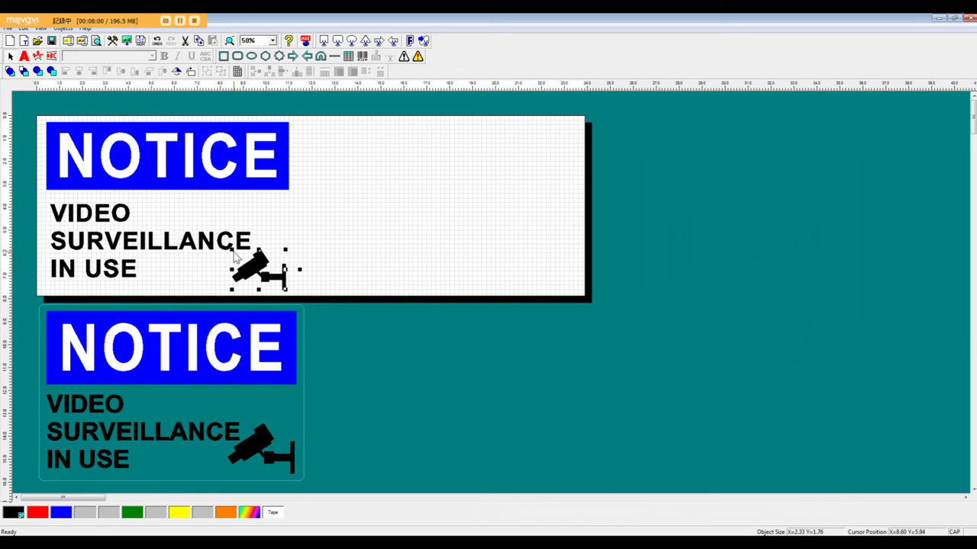
left_click_drag(219, 242, 223, 249)
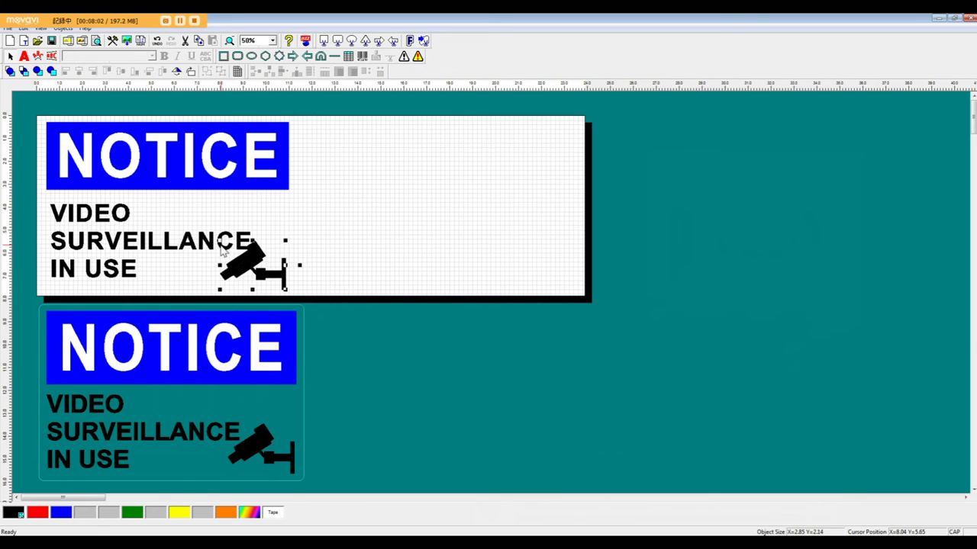
left_click_drag(281, 281, 260, 272)
- Set the three-line text's letter spacing to 0 inch
left_click(125, 230)
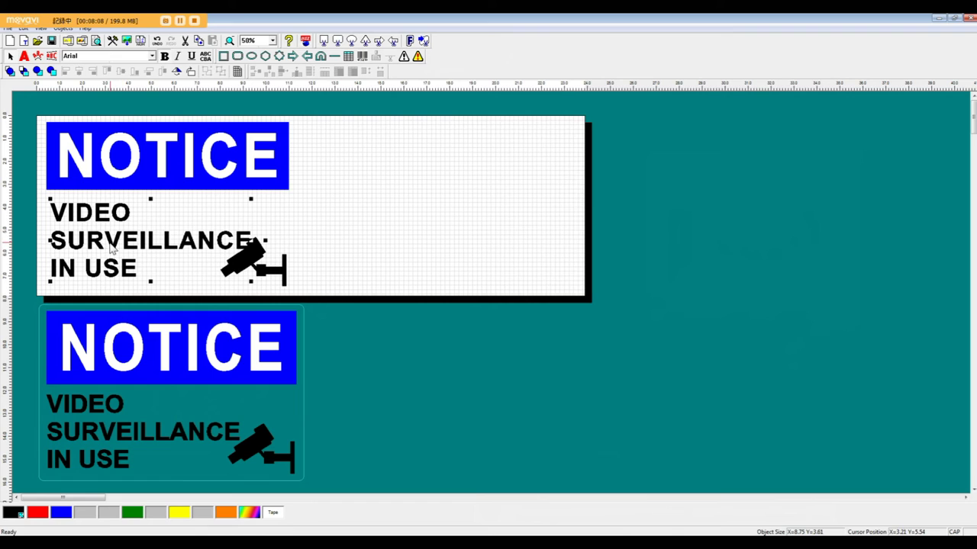
double_click(113, 246)
double_click(543, 302)
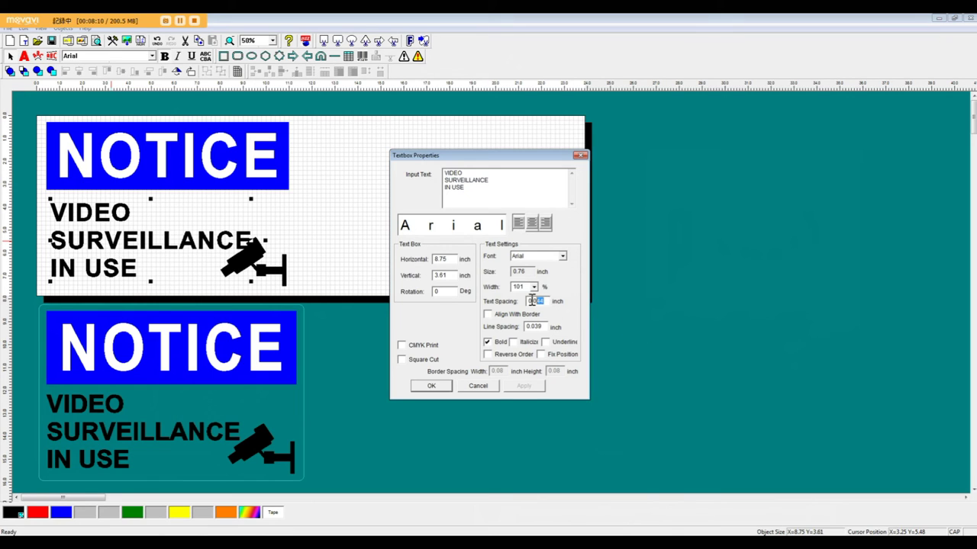
type("00")
left_click(432, 388)
left_click(298, 278)
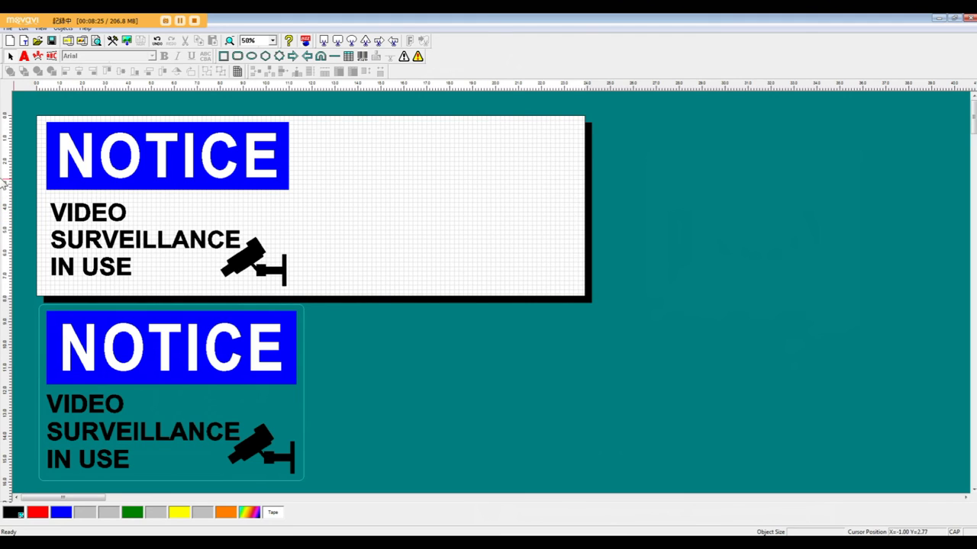
- Left-align the three-line text with the NOTICE caption and right-align the camera symbol with the caption
left_click_drag(35, 179, 71, 229)
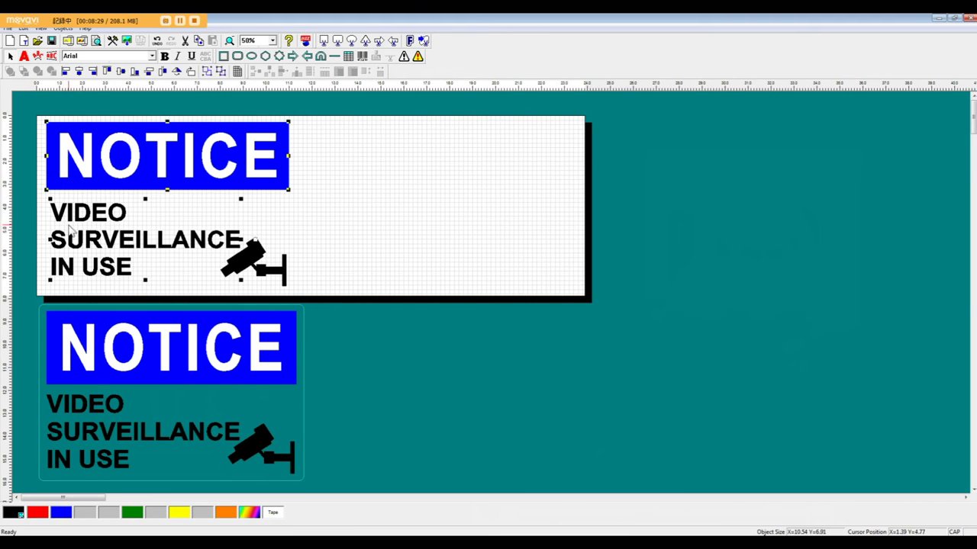
left_click(66, 73)
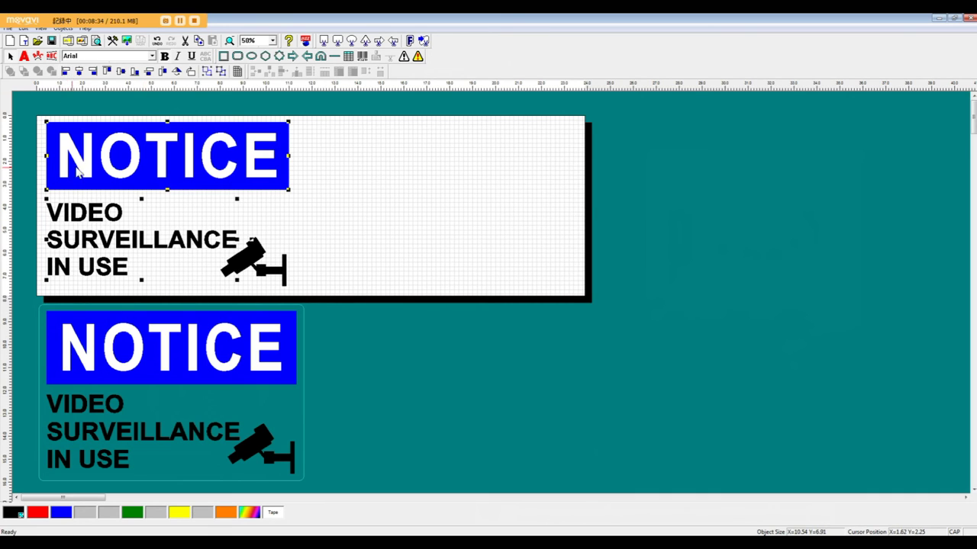
left_click(284, 282)
left_click(286, 263)
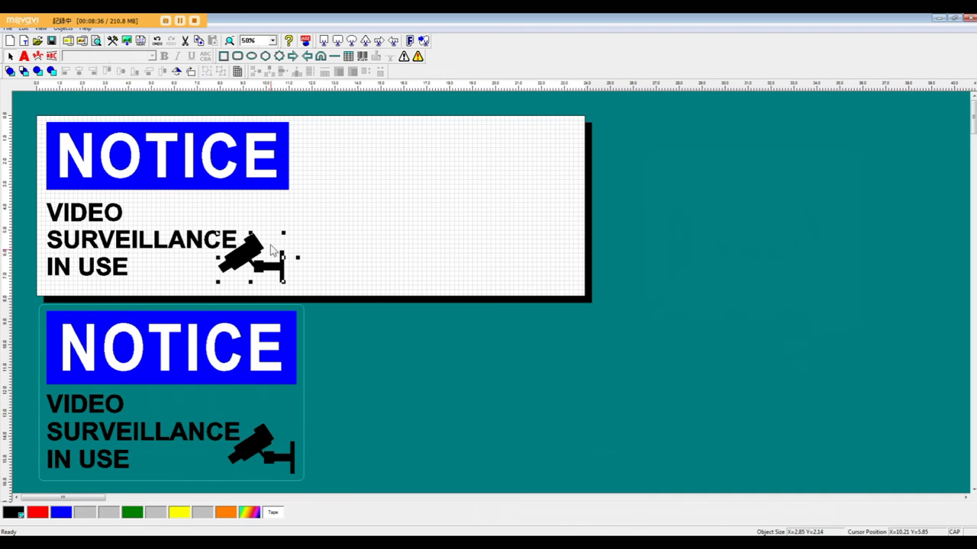
left_click(261, 174, "shift")
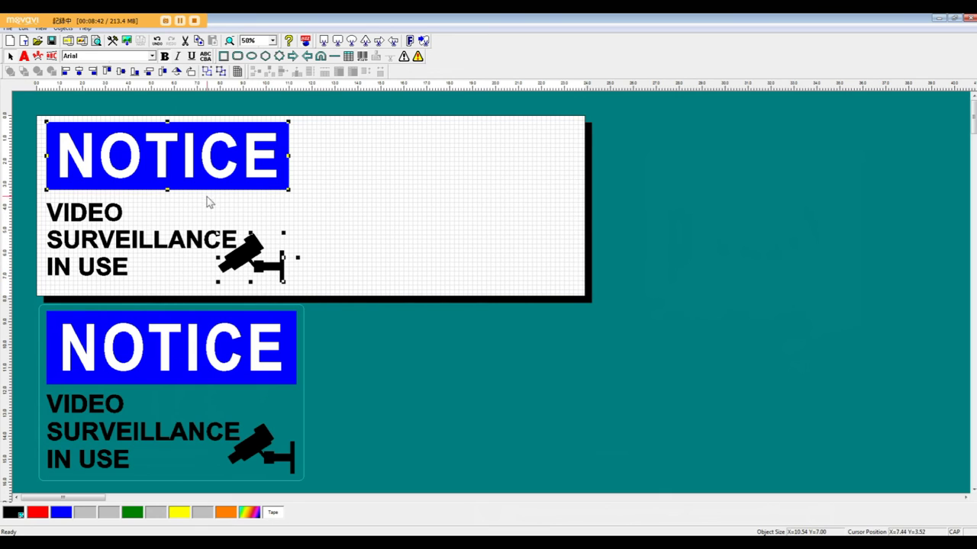
left_click(95, 75)
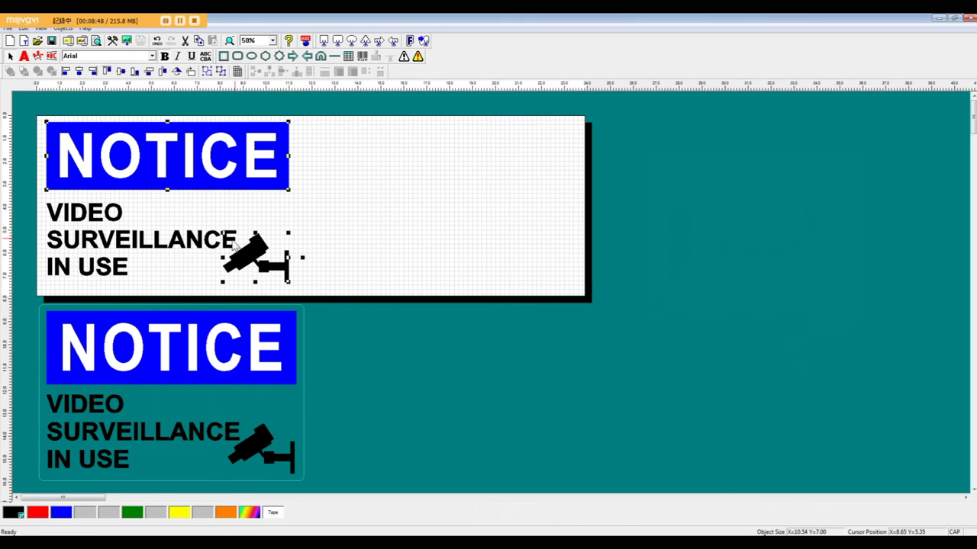
- Align the bottom edges of the three-line text and the camera symbol
left_click(95, 286)
left_click(283, 223)
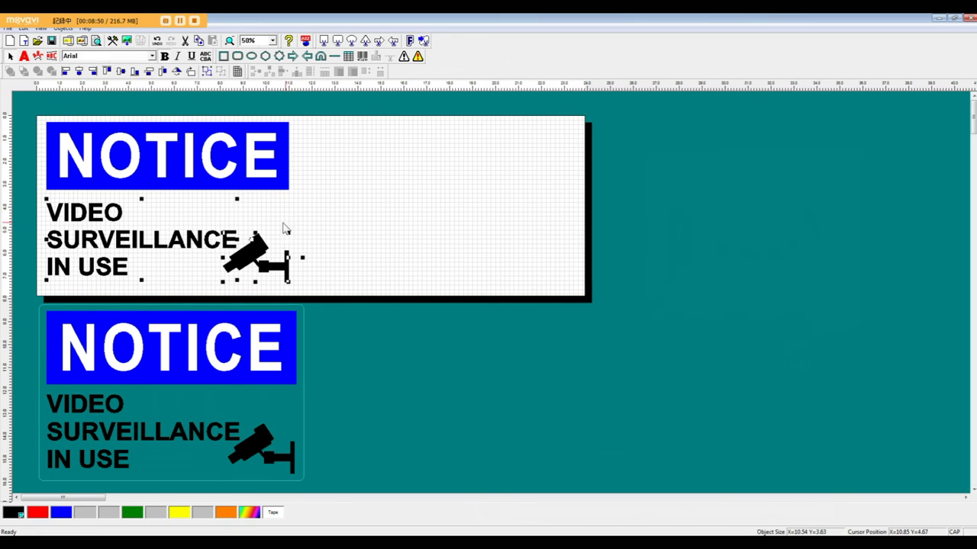
left_click(135, 71)
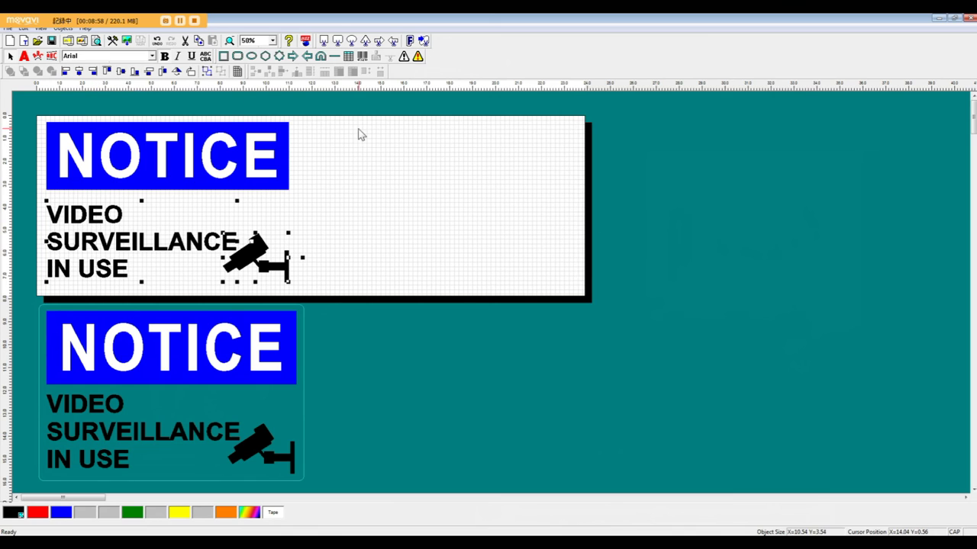
- Group the NOTICE caption, the three-line text and the camera symbol into one object
left_click(311, 153)
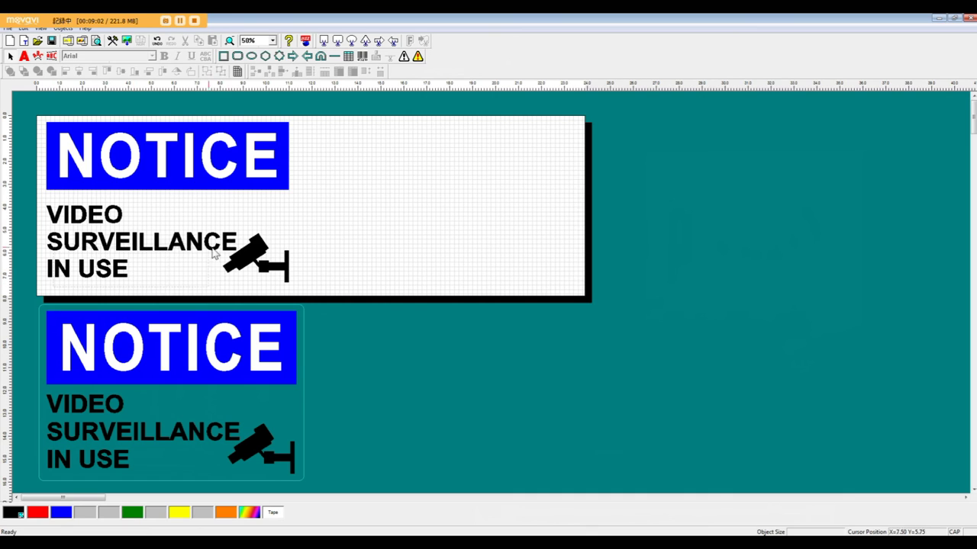
left_click_drag(315, 119, 314, 108)
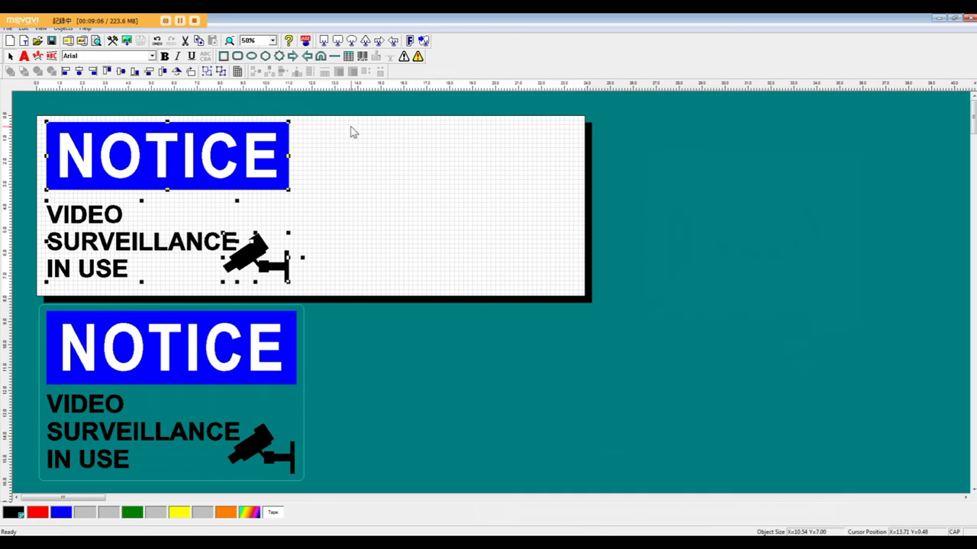
left_click(207, 71)
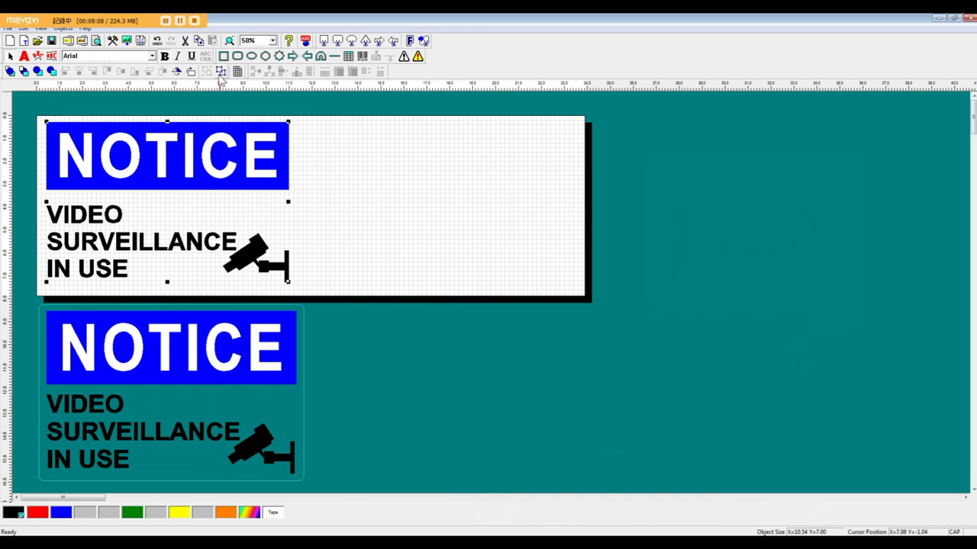
- Draw a rounded rectangle about 11.33 by 7.67 inches around the grouped NOTICE sign as its cut shape
left_click(333, 57)
left_click(298, 120)
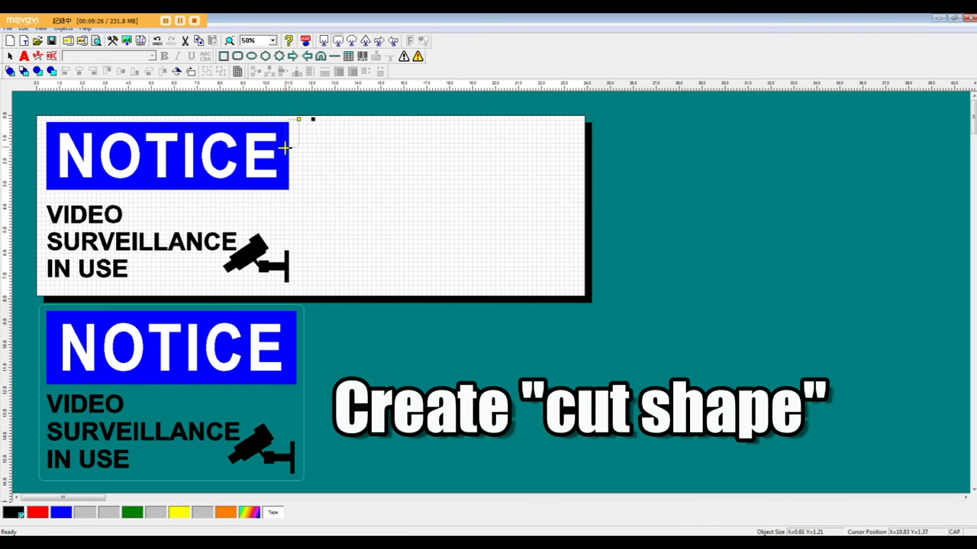
left_click(39, 294)
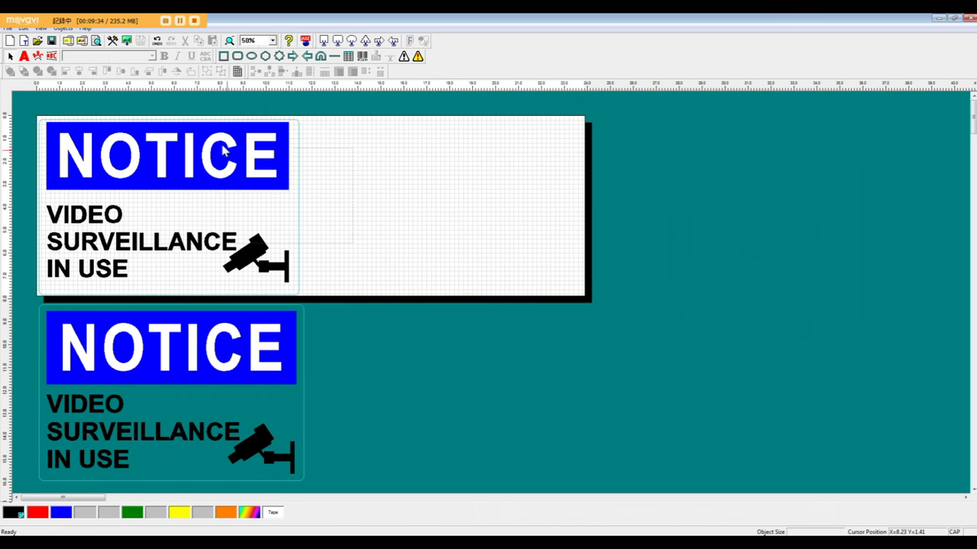
- Center the grouped sign content horizontally and vertically within the rounded cut shape
left_click(192, 124)
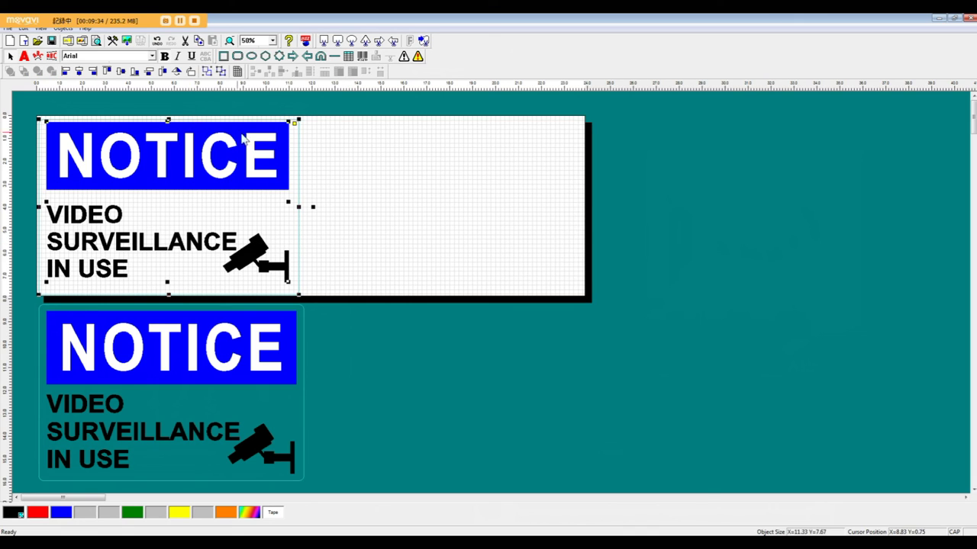
left_click(80, 74)
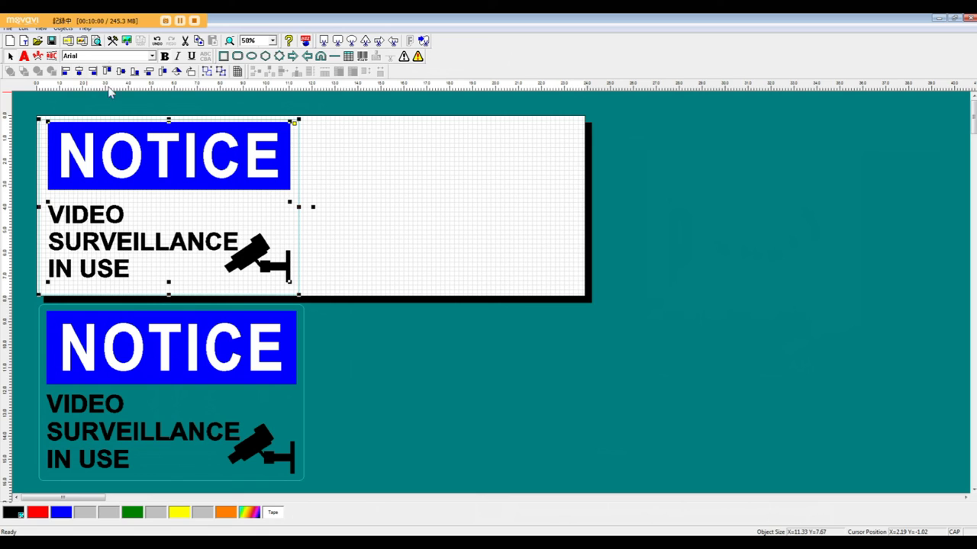
left_click(124, 77)
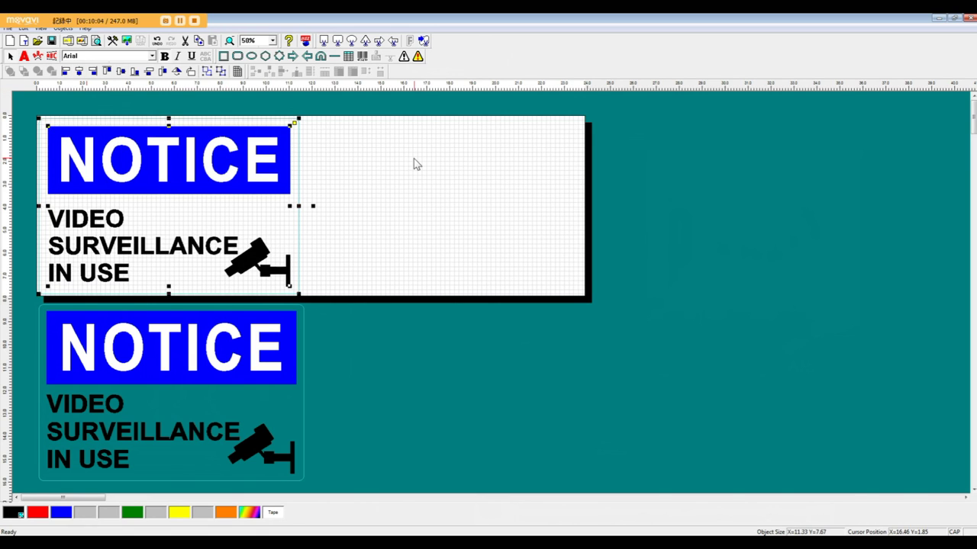
- Nudge the sign content and its cut shape together two increments up and one left, leaving nothing selected
key("Up")
key("Up")
key("Left")
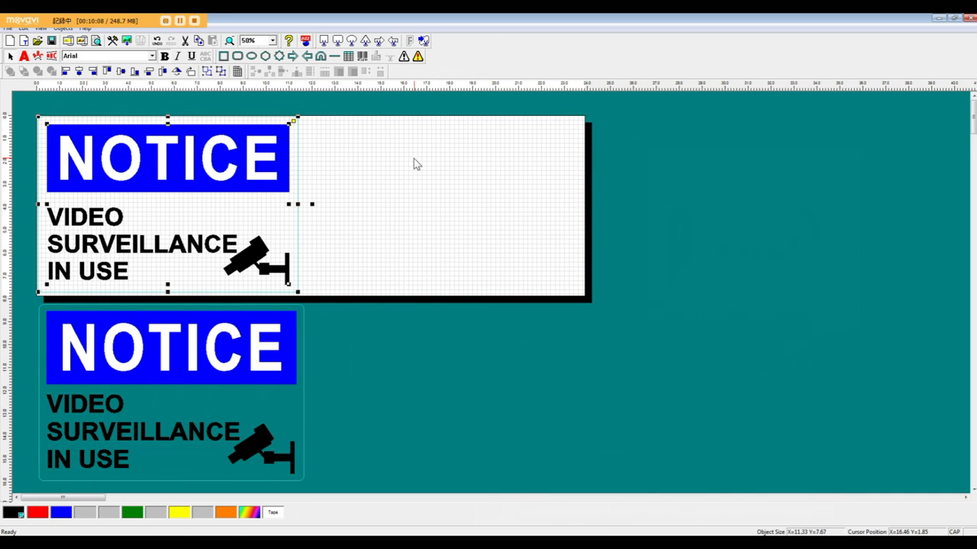
left_click(372, 287)
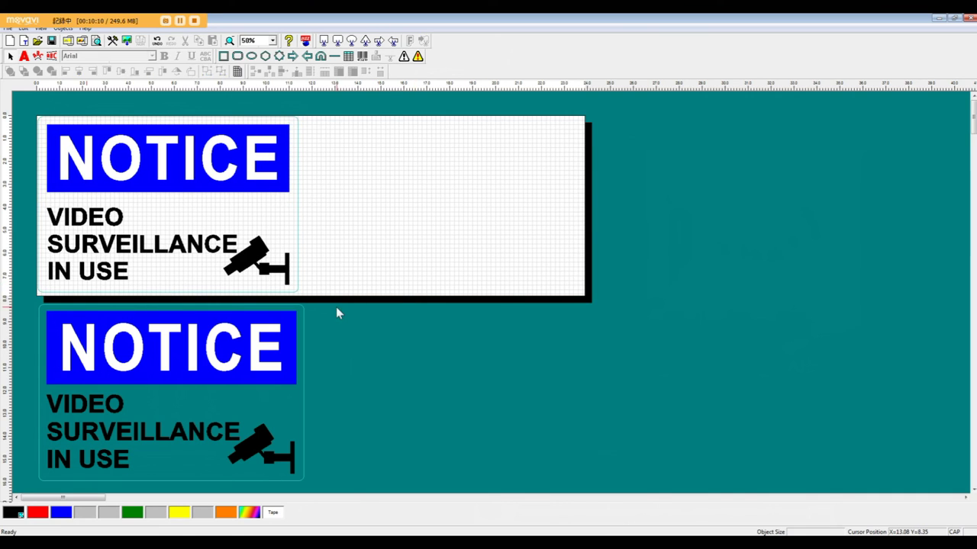